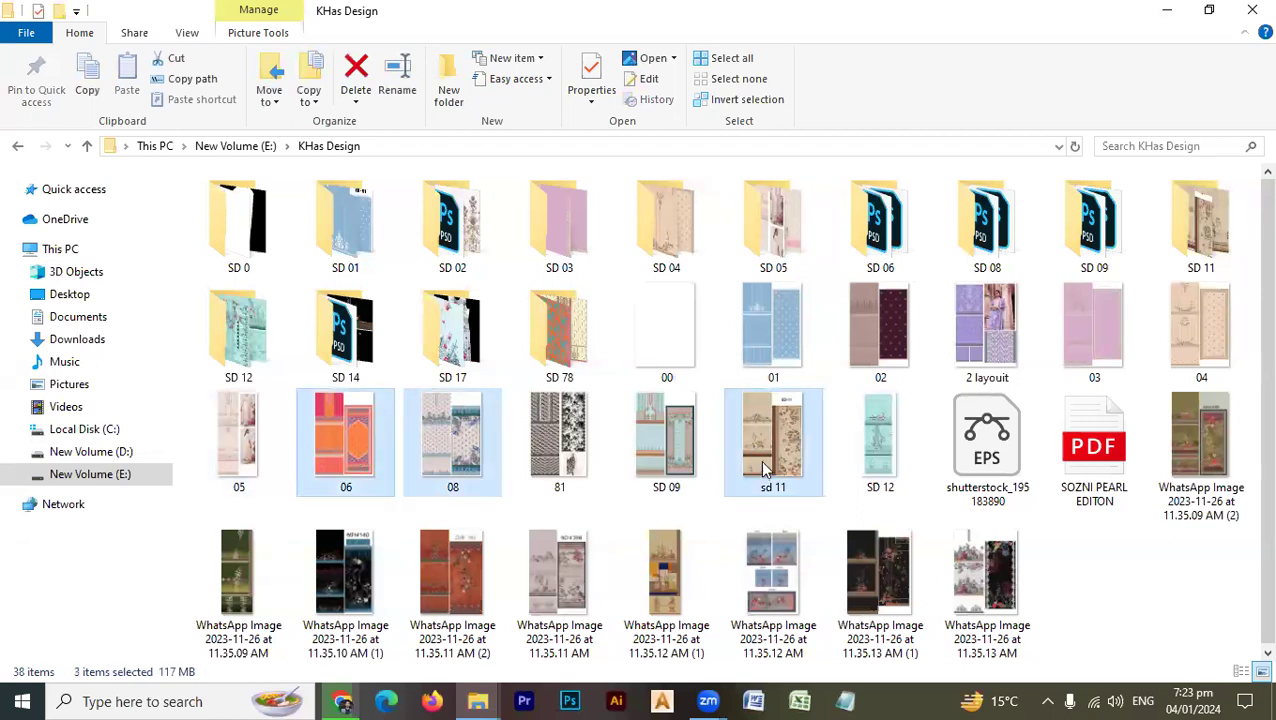
- Open the images 05, 06, 08, SD 09 and sd 11 from the KHas Design folder in Photoshop
left_click(302, 470)
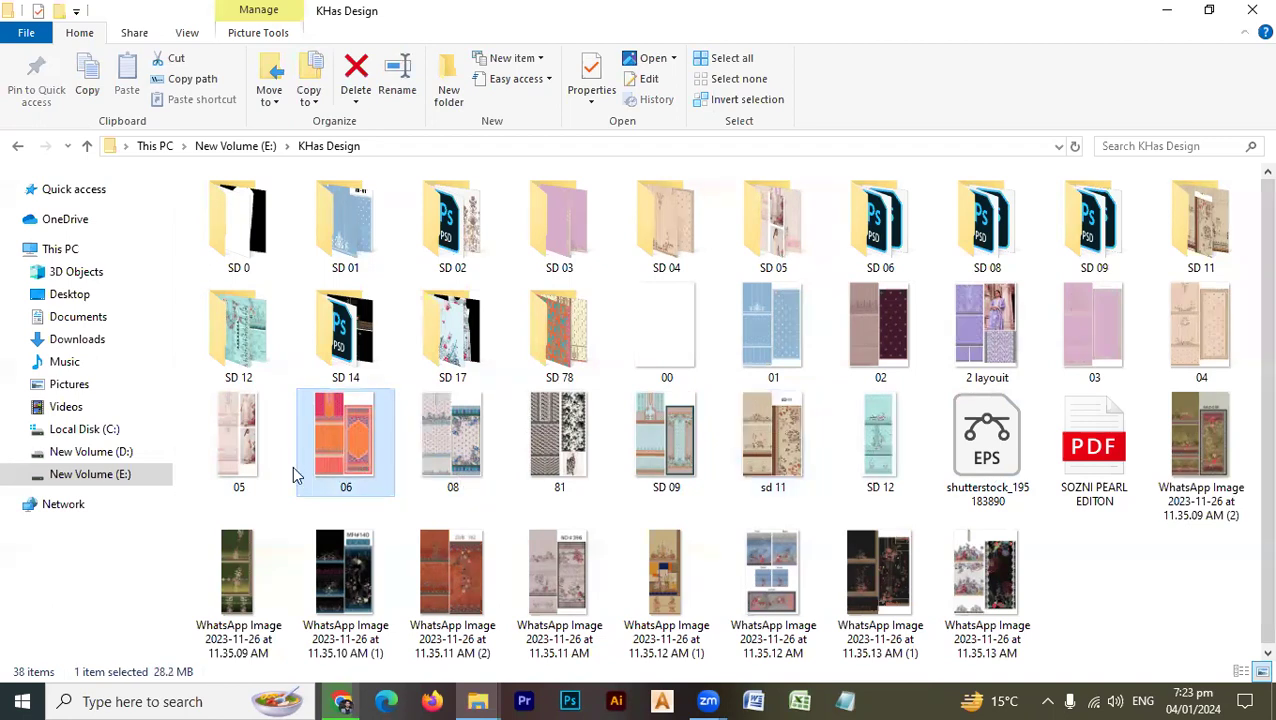
left_click(278, 455)
left_click(417, 453, "ctrl")
left_click(683, 459, "ctrl")
left_click(772, 440, "ctrl")
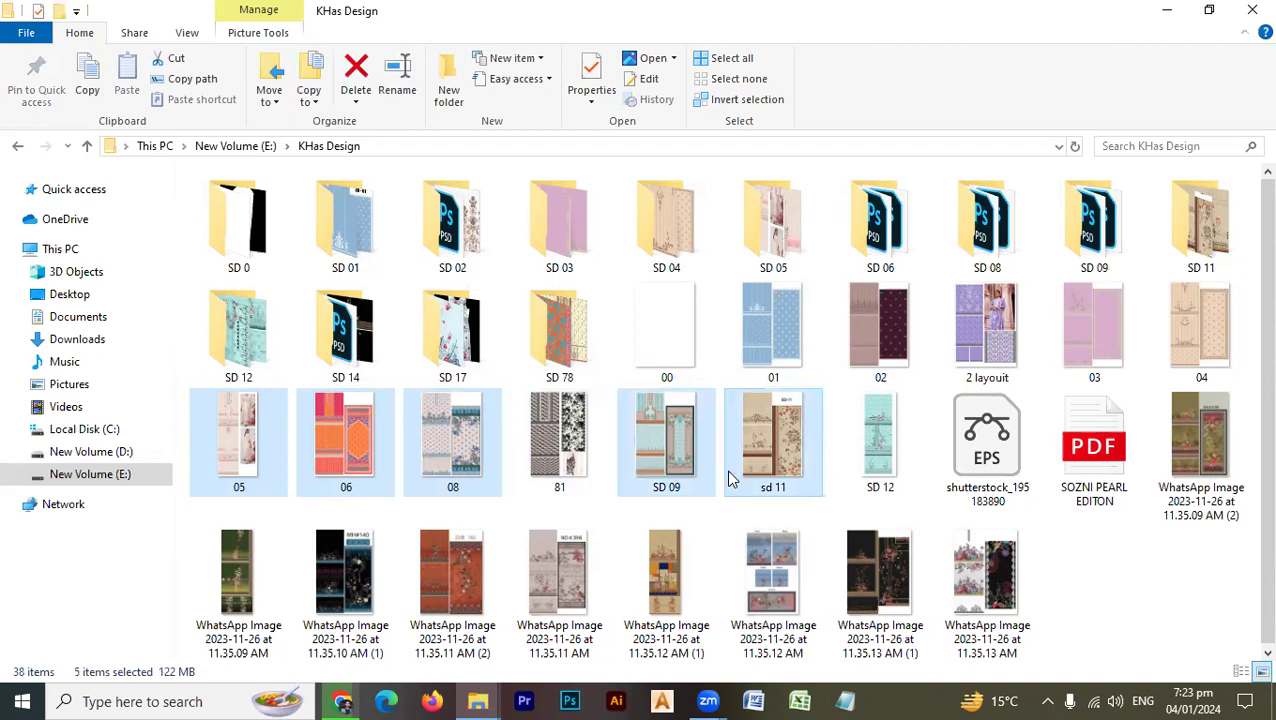
left_click_drag(235, 463, 348, 549)
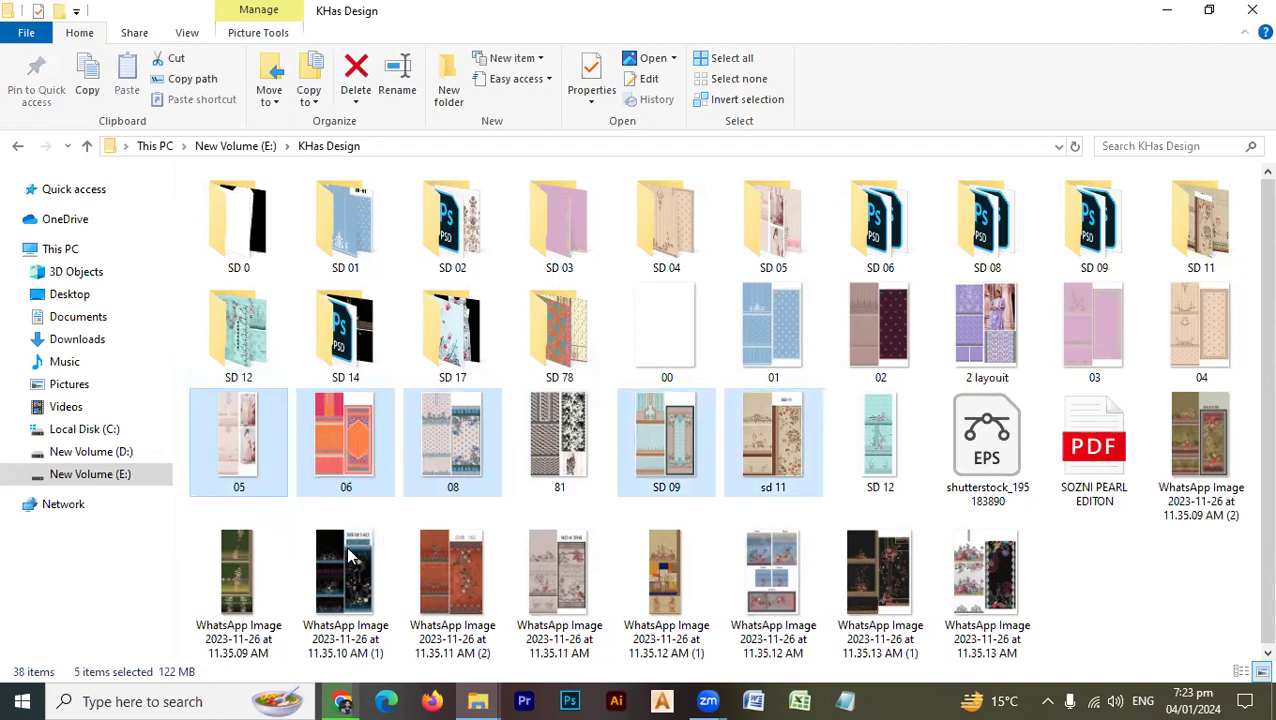
left_click(570, 701)
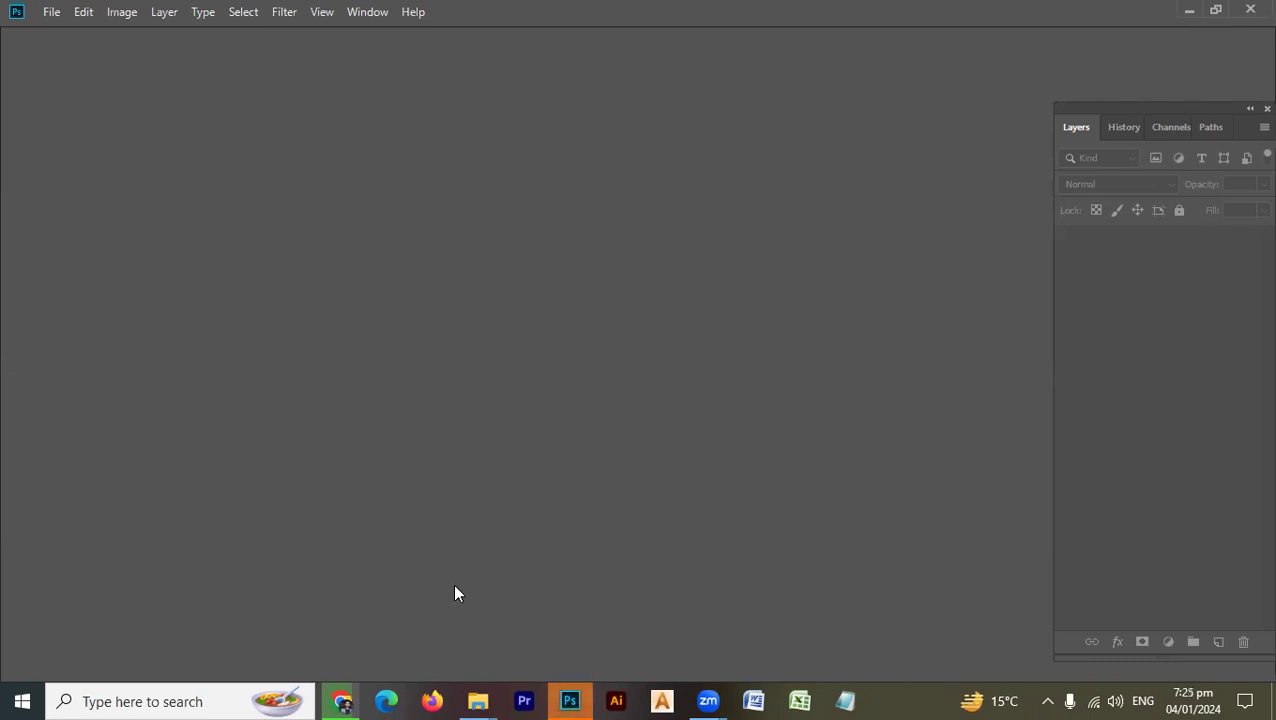
left_click(481, 697)
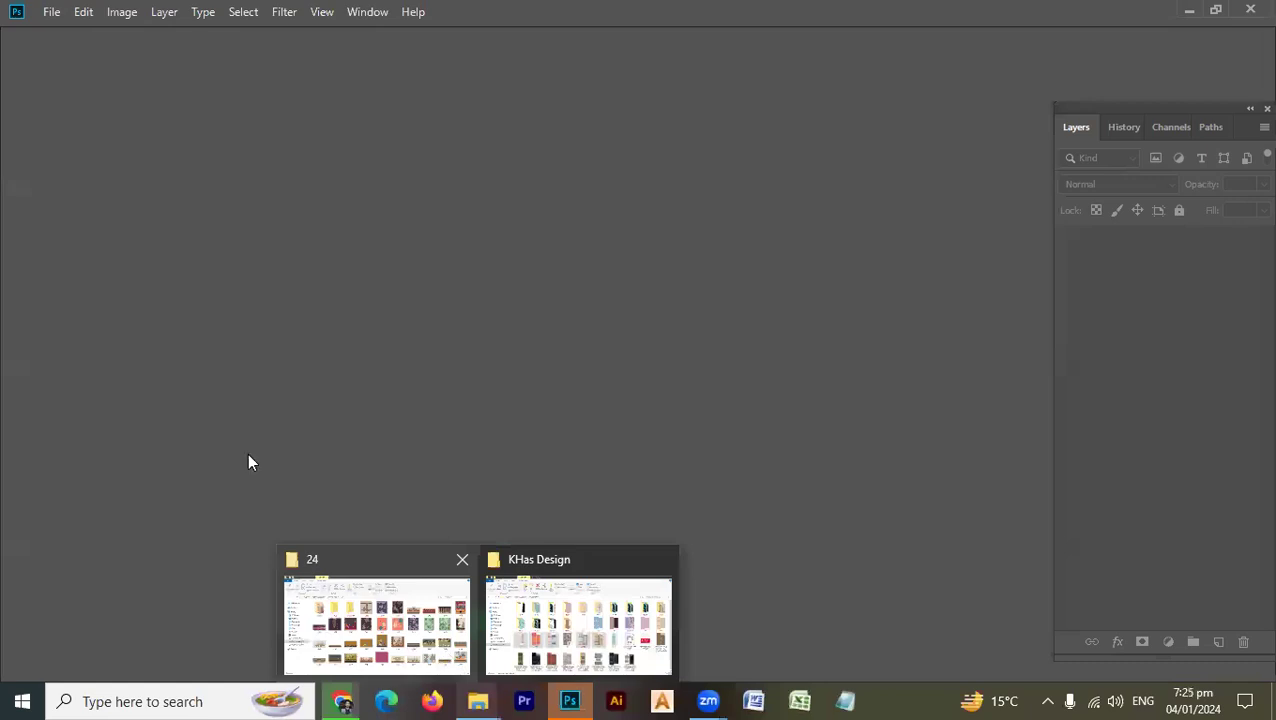
left_click(540, 610)
left_click_drag(453, 440, 1085, 376)
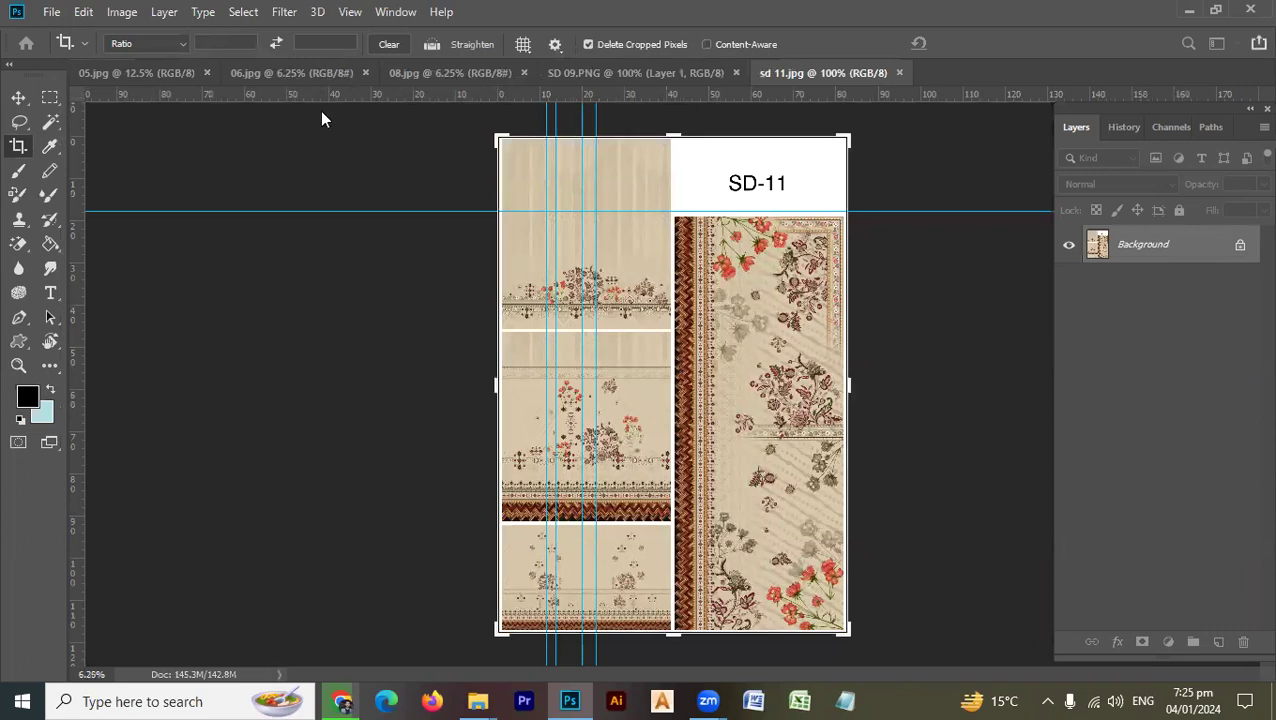
- Set up a PDF Presentation that includes all the open files as source files
left_click(118, 73)
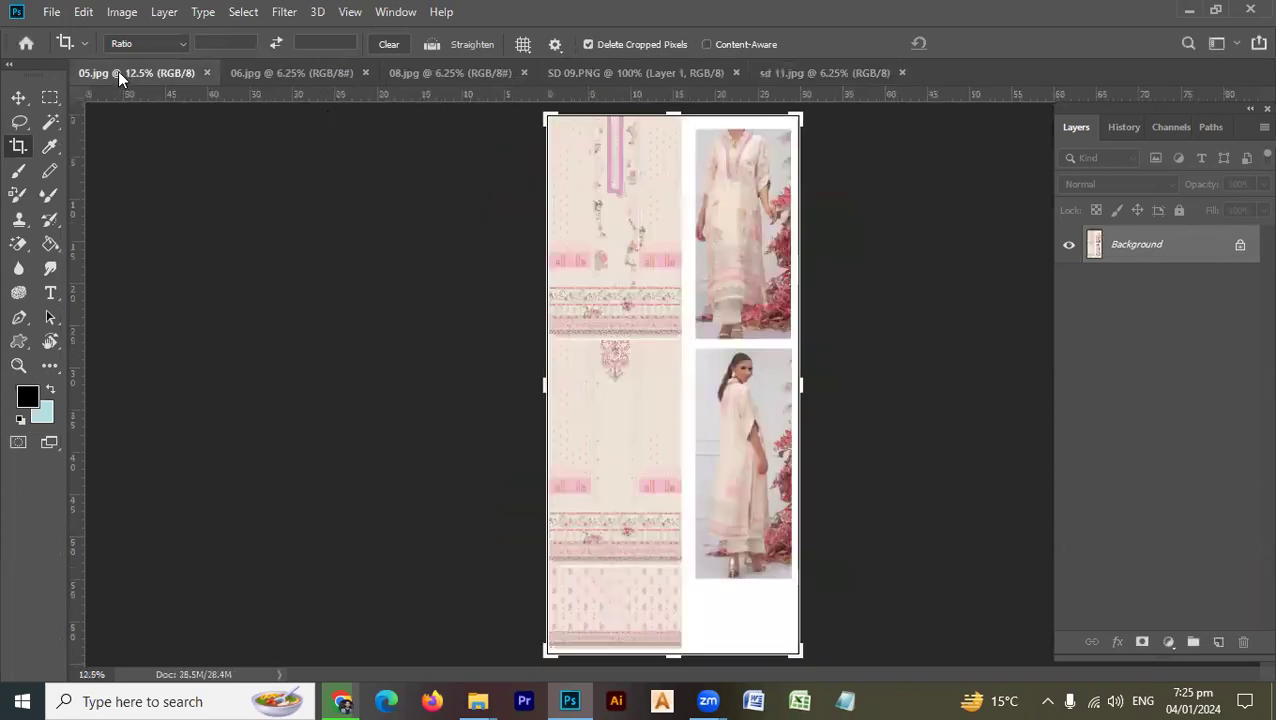
left_click(116, 13)
left_click(108, 12)
left_click(96, 11)
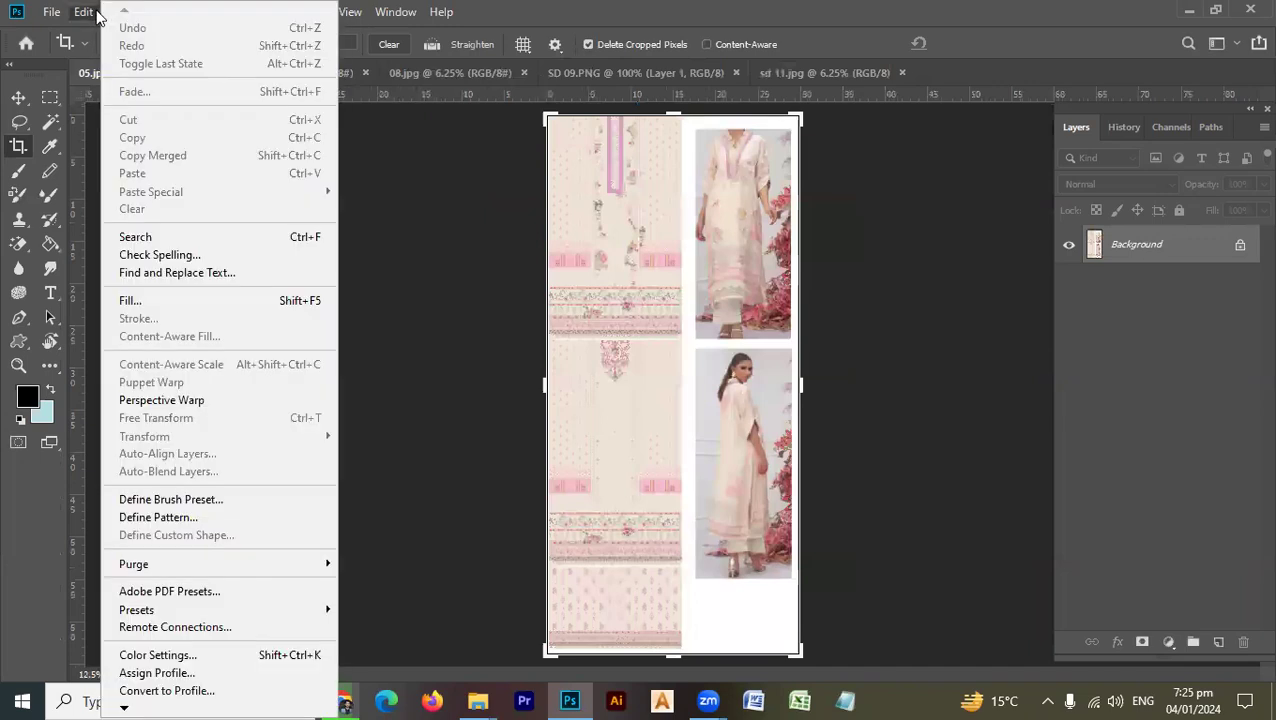
mouse_move(240, 568)
left_click(53, 20)
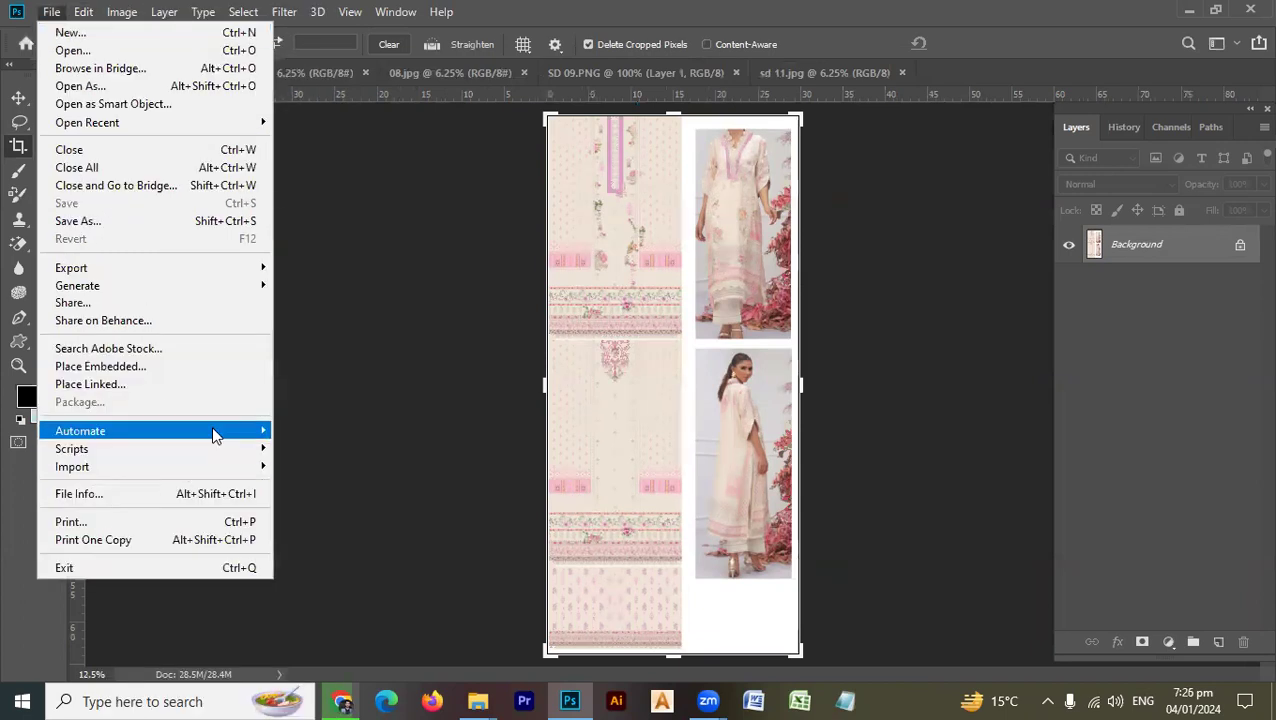
mouse_move(213, 432)
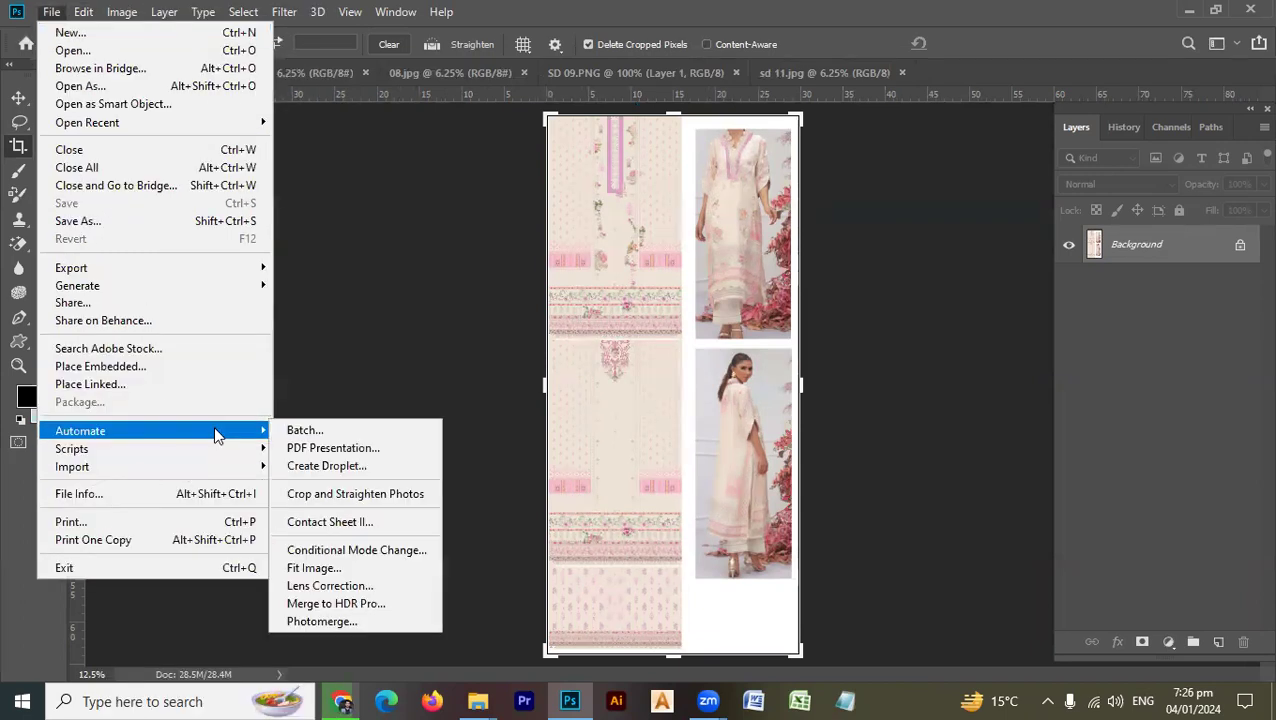
left_click(346, 449)
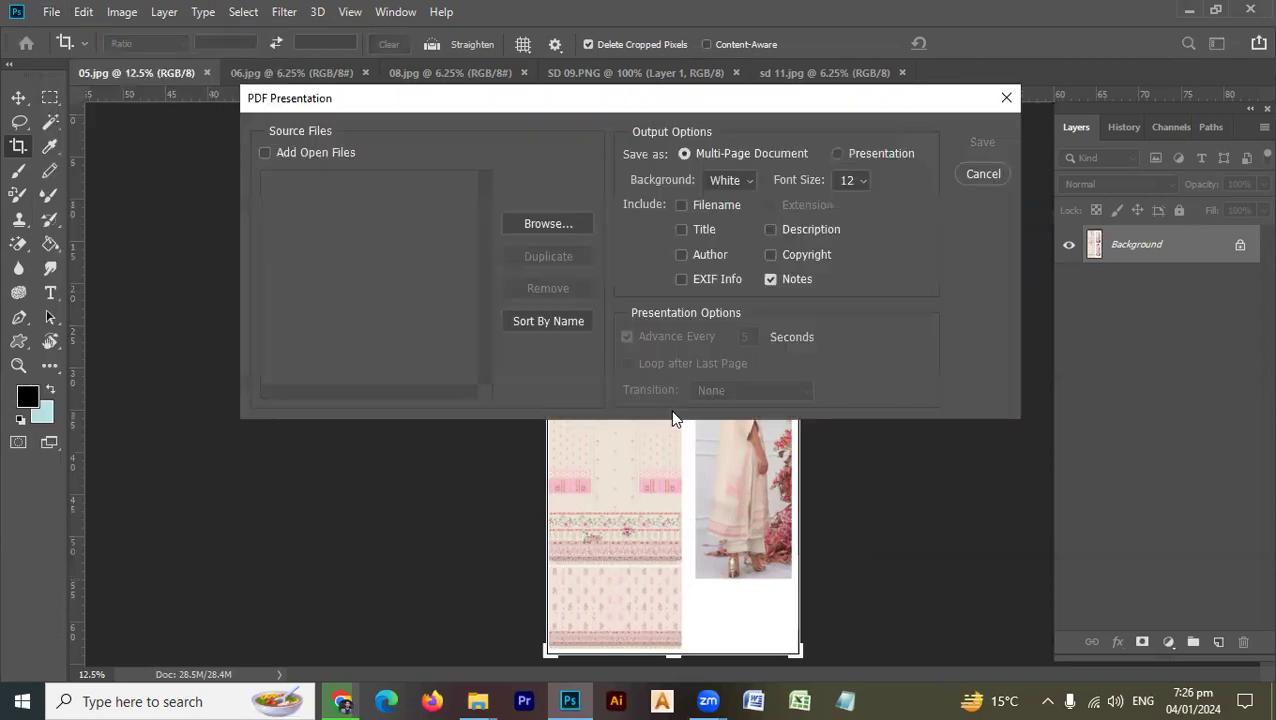
left_click(303, 154)
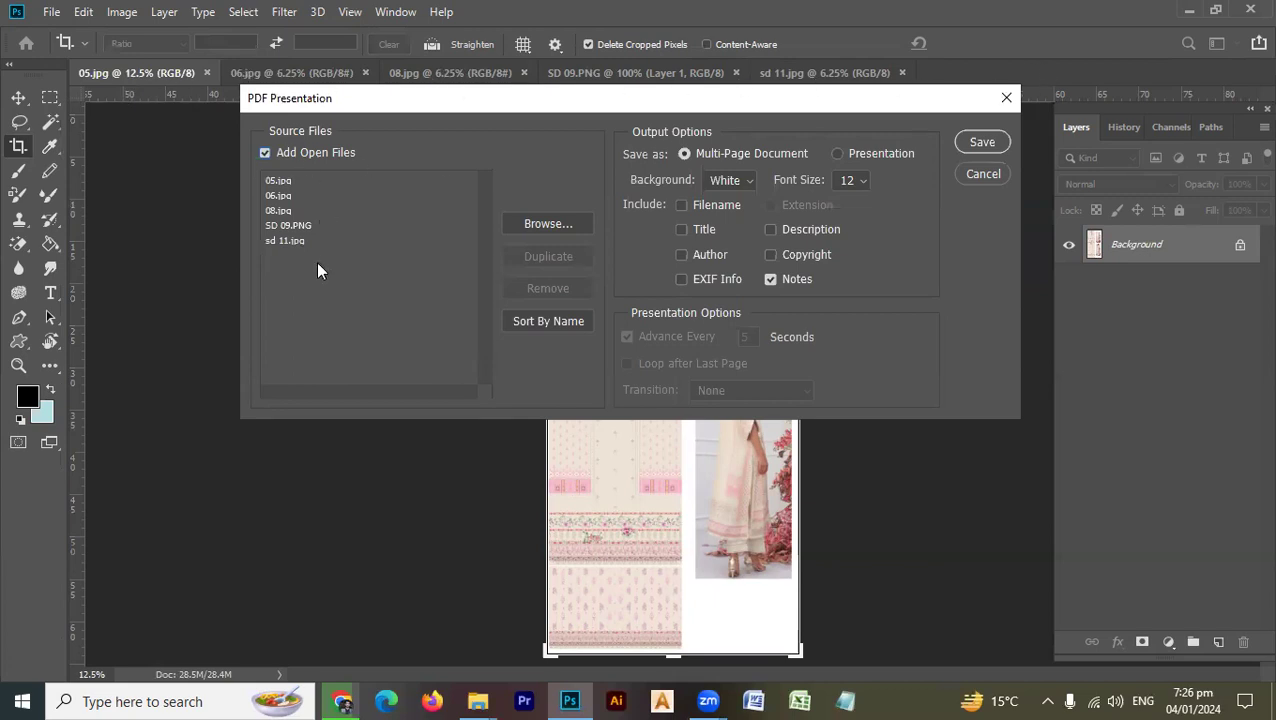
left_click(862, 182)
left_click(862, 182)
- Save the multi-page PDF in the Downloads folder as "Allover design volumes"
left_click(962, 143)
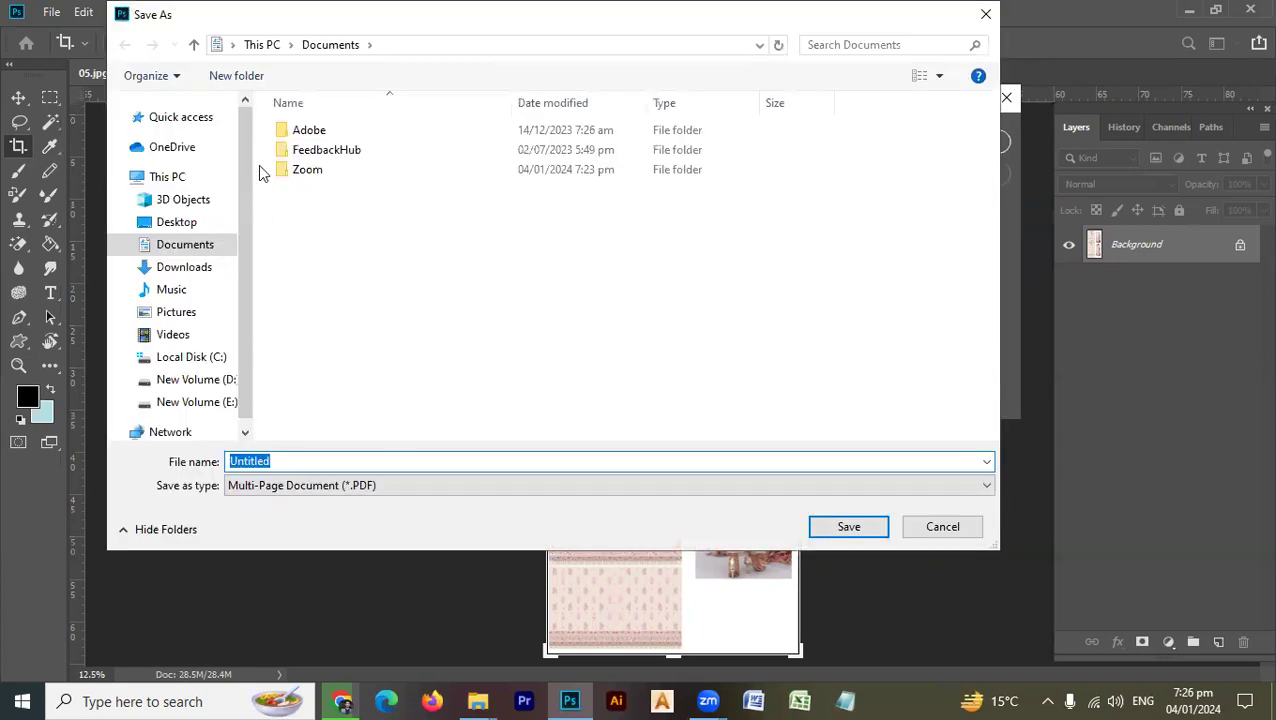
left_click(188, 267)
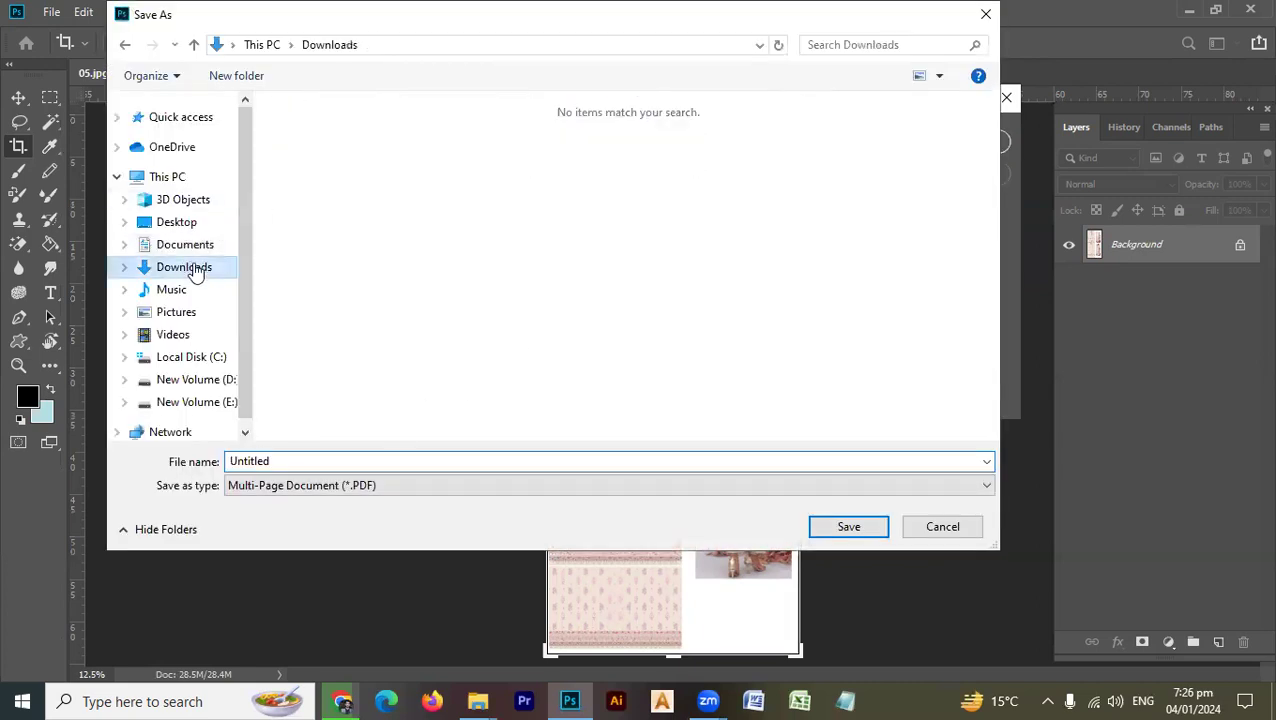
double_click(330, 465)
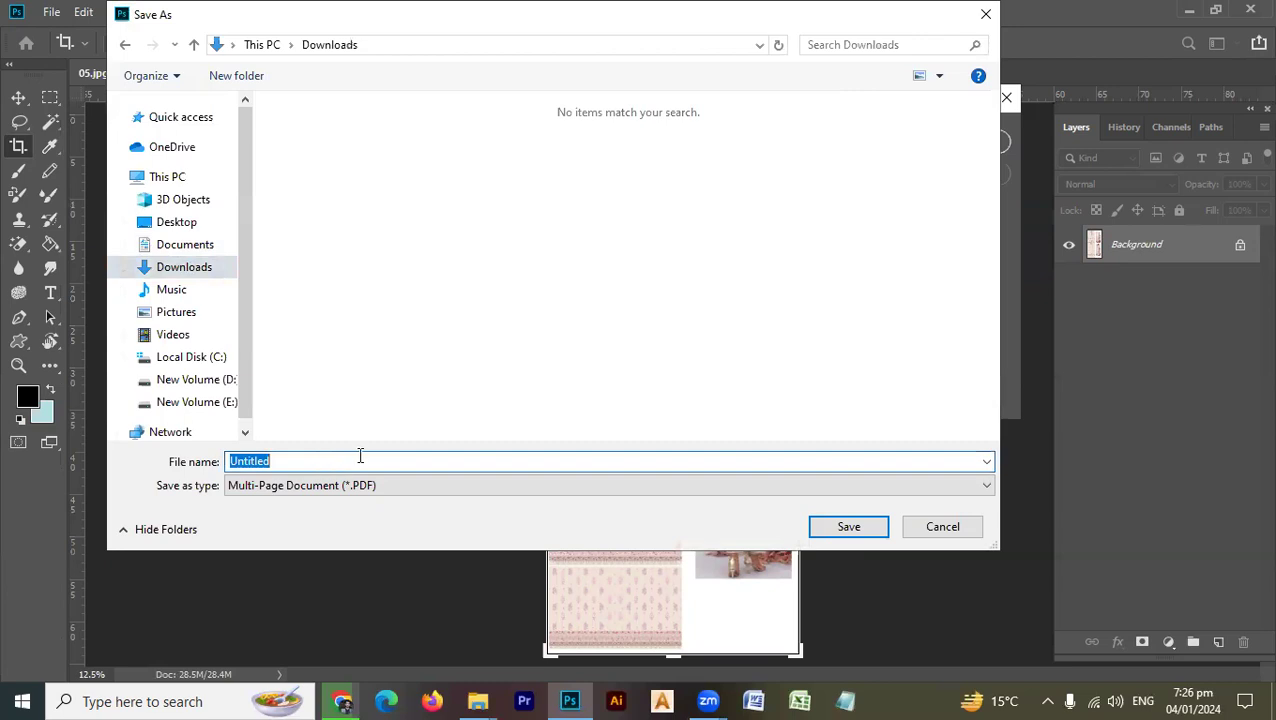
type("a")
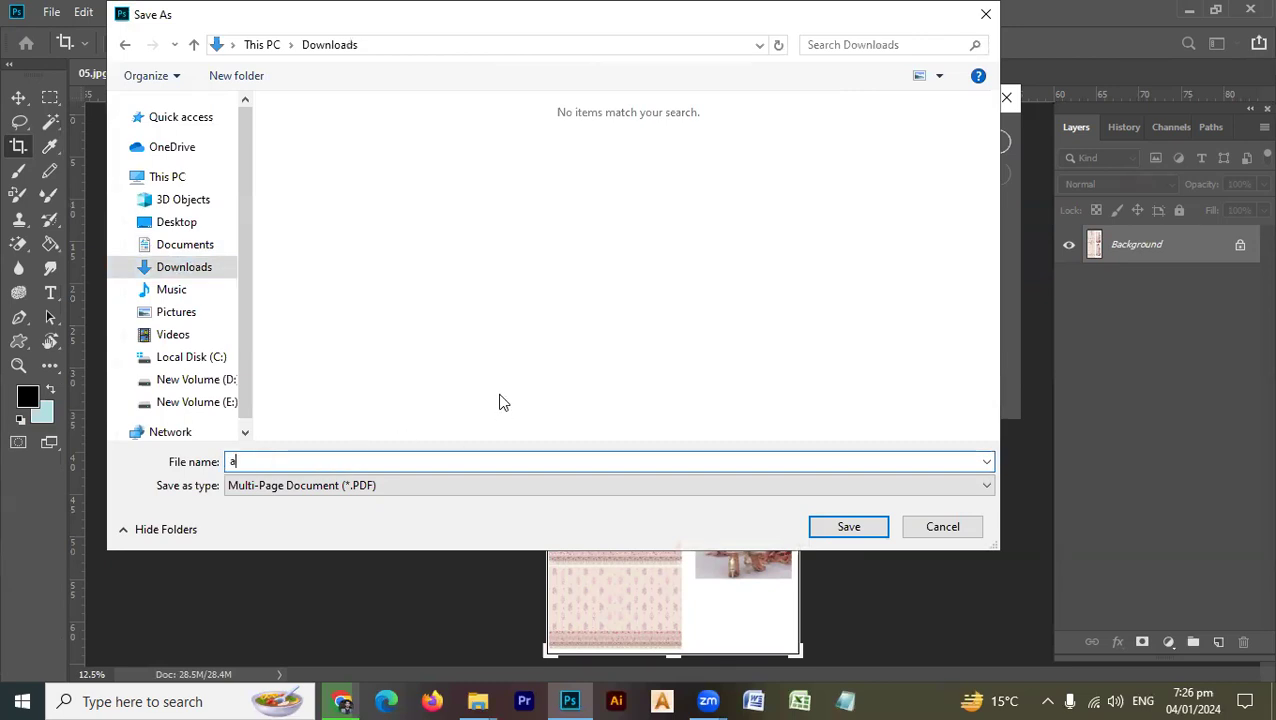
key("BackSpace")
type("A")
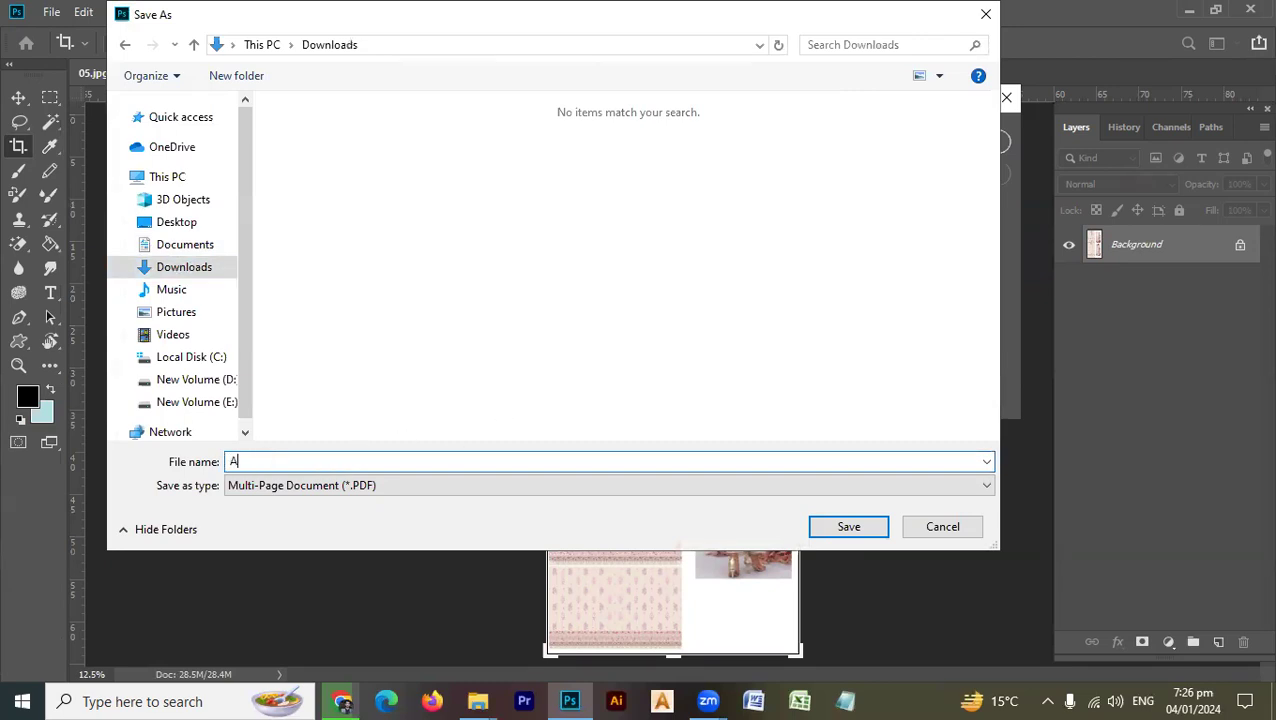
type("llover design col")
key("BackSpace")
key("BackSpace")
key("BackSpace")
type("volumes")
key("Return")
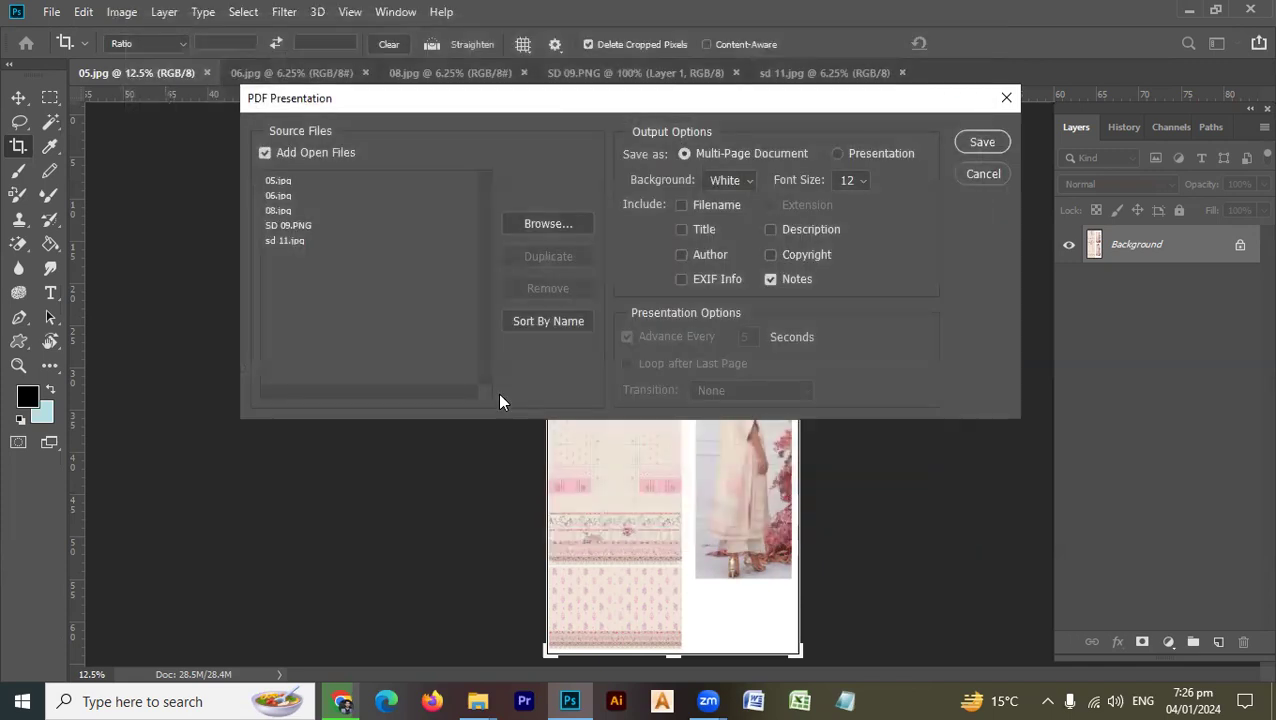
key("Return")
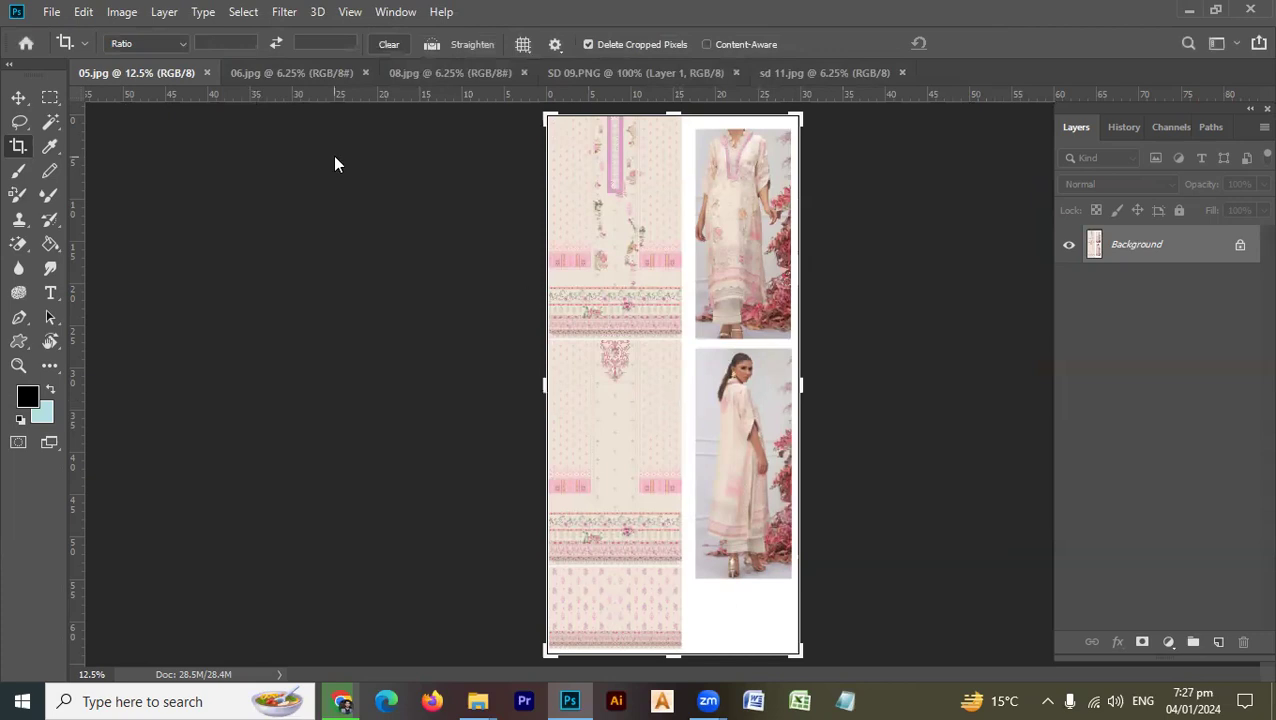
- Close all open documents, then switch to File Explorer and open the Allover design volumes PDF from Downloads
key("ctrl+alt+w")
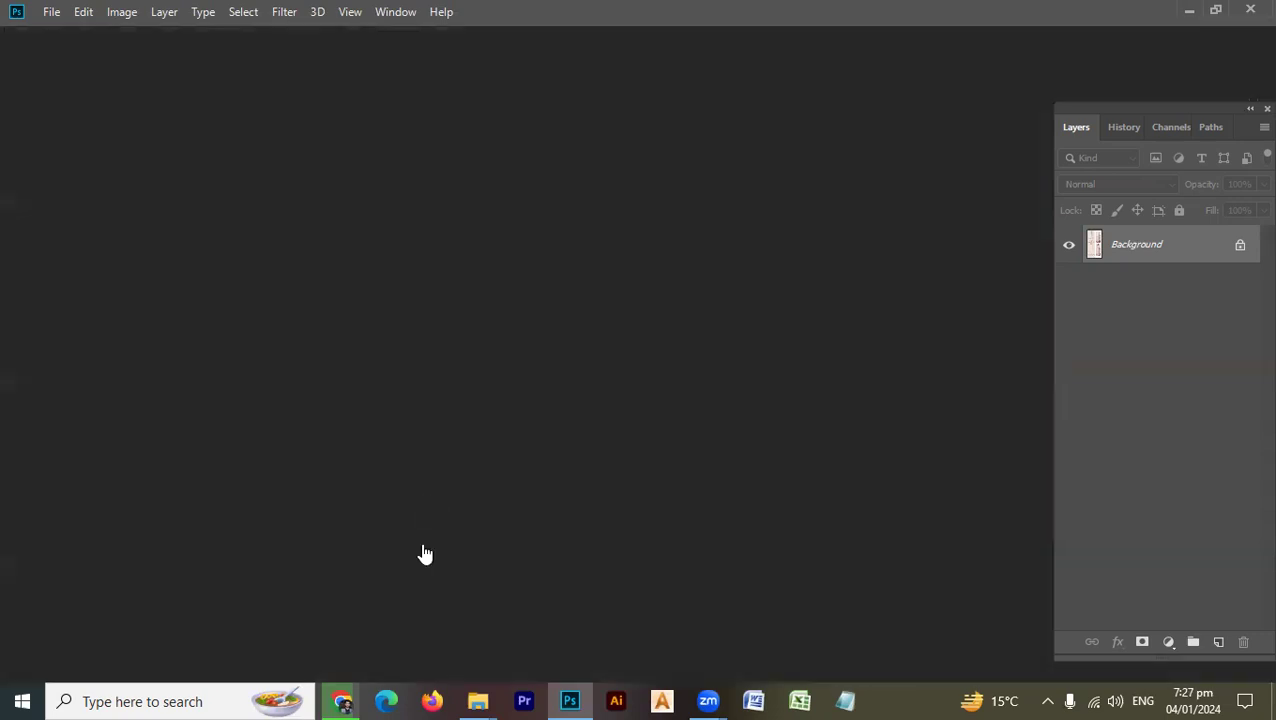
left_click(477, 701)
left_click(95, 341)
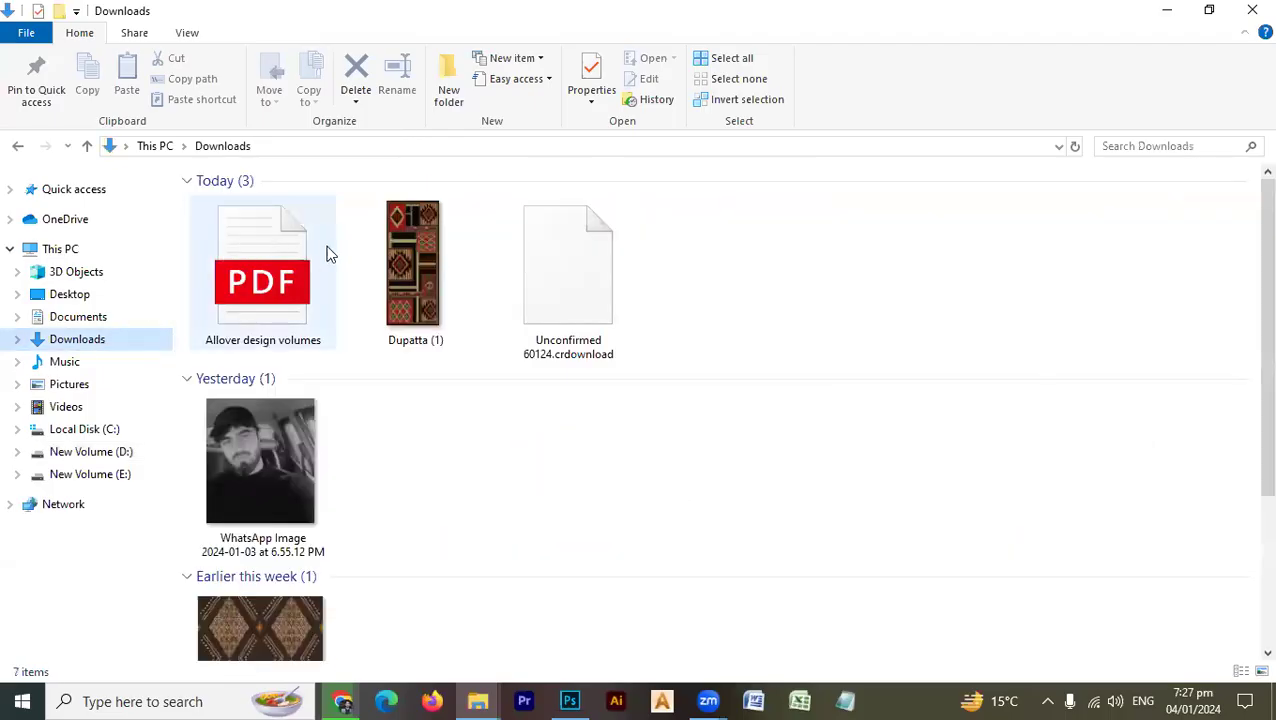
left_click(304, 287)
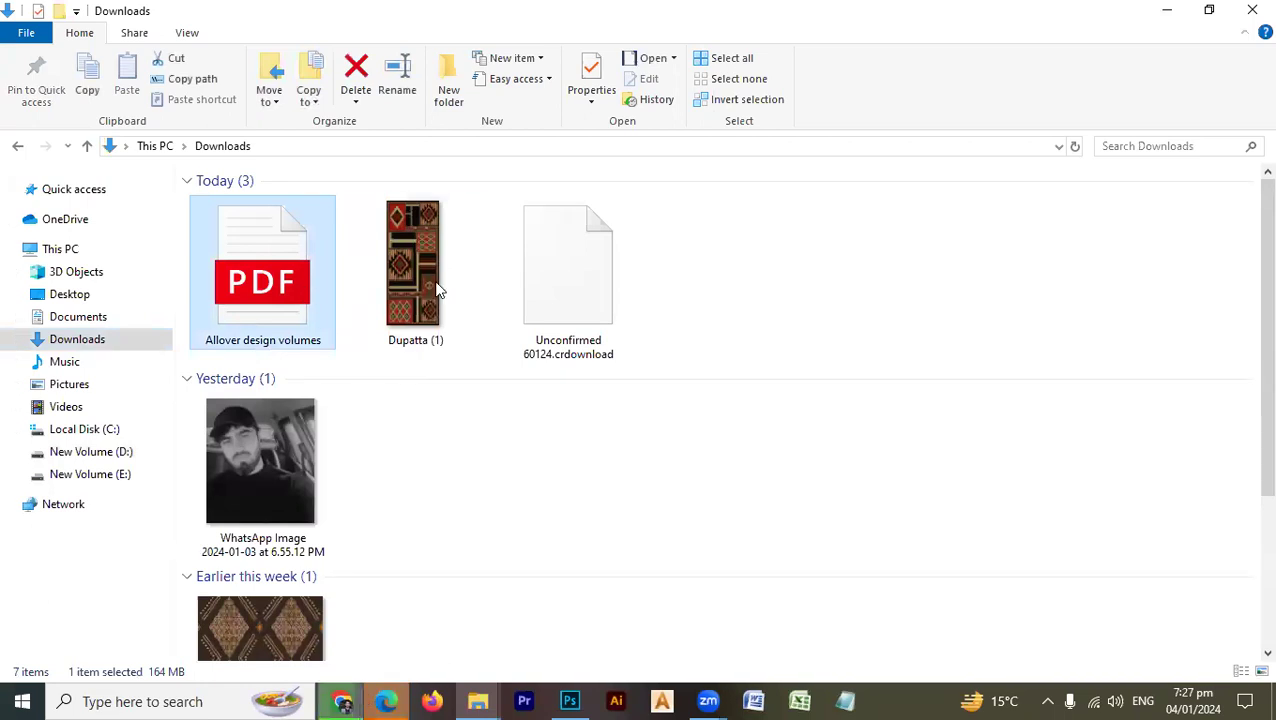
key("Return")
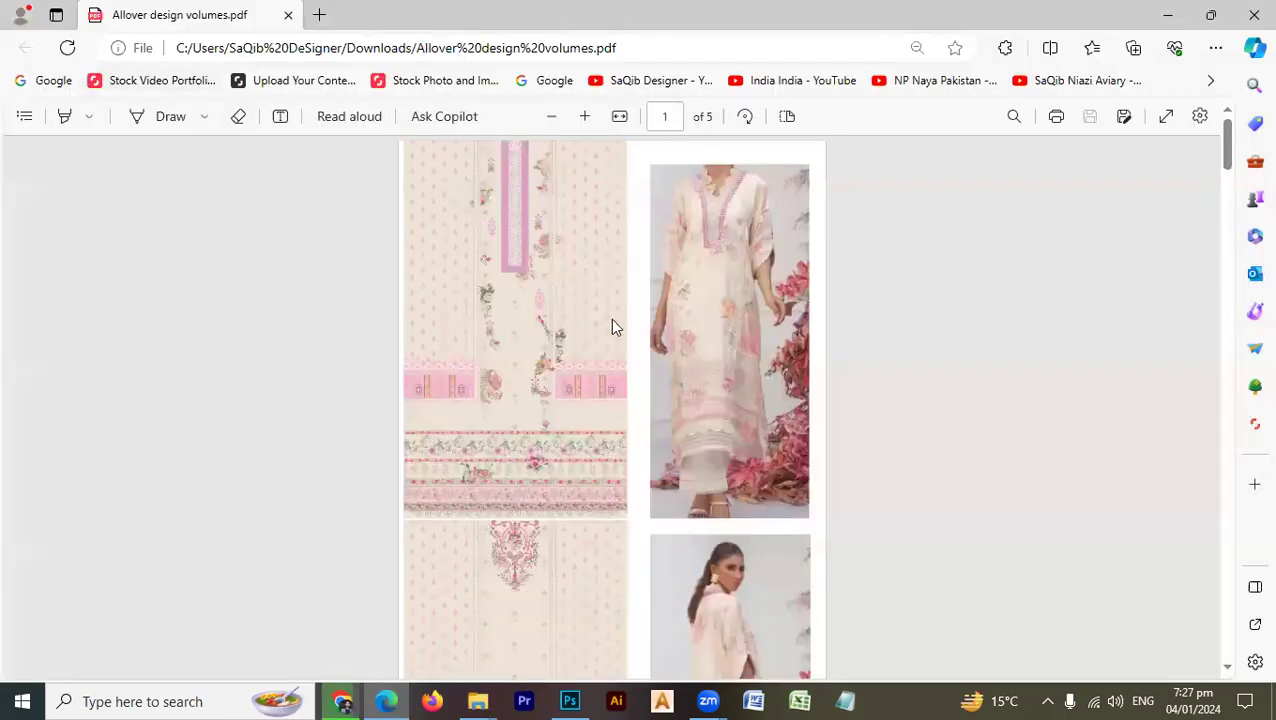
- Look through all the pages of the Allover design volumes PDF to check the design layouts
scroll(615, 330, "down", 2)
scroll(612, 327, "down", 5)
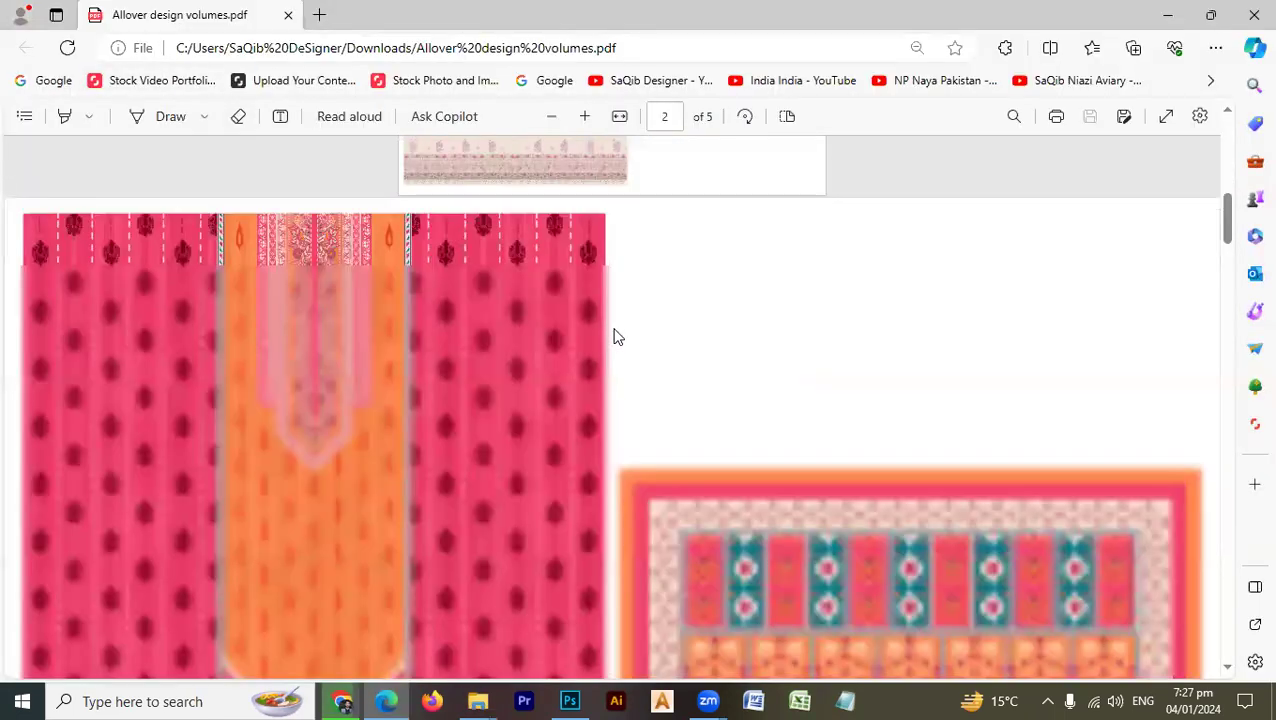
scroll(606, 333, "down", 4)
scroll(608, 342, "down", 10)
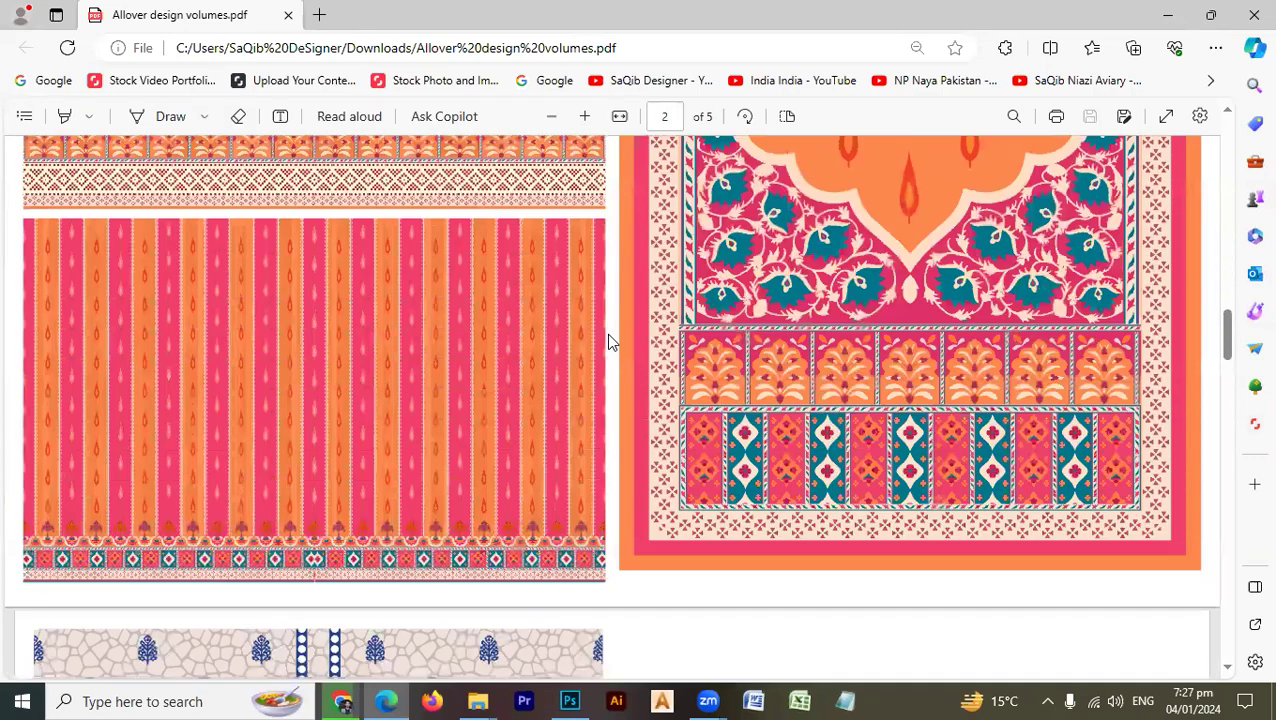
scroll(608, 341, "up", 4)
scroll(608, 341, "down", 5)
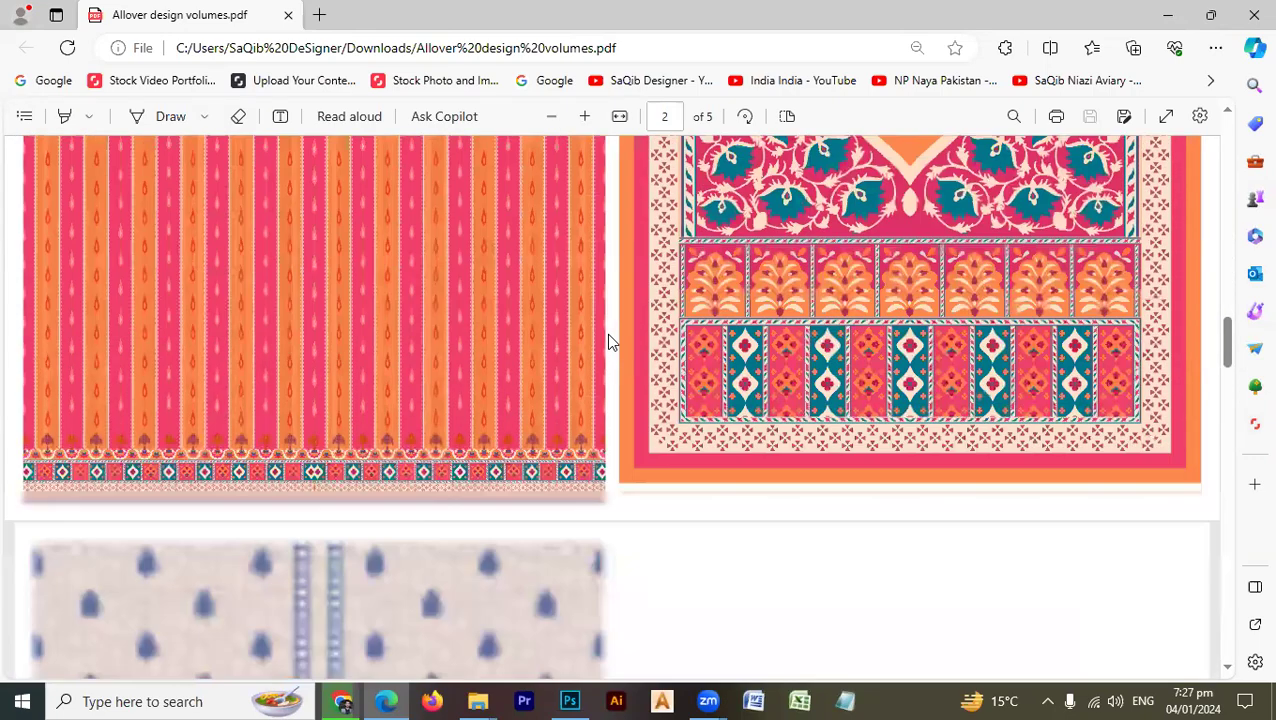
scroll(608, 341, "down", 5)
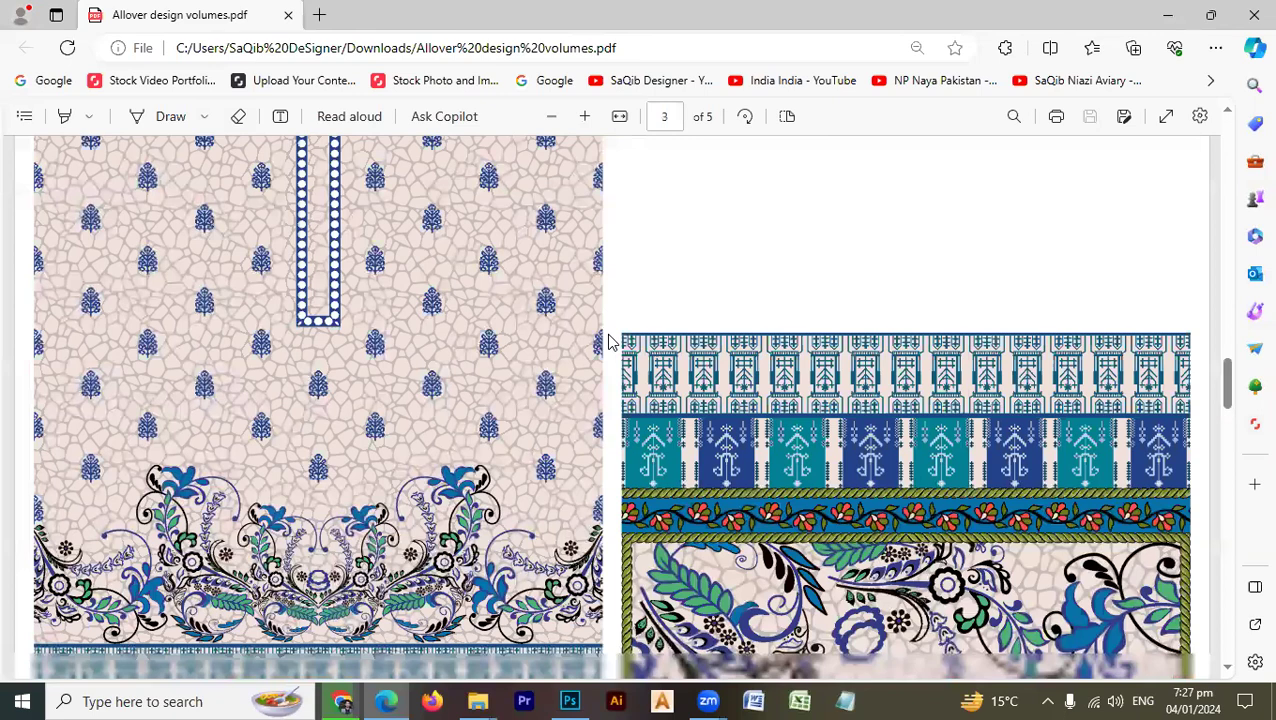
scroll(608, 342, "down", 5)
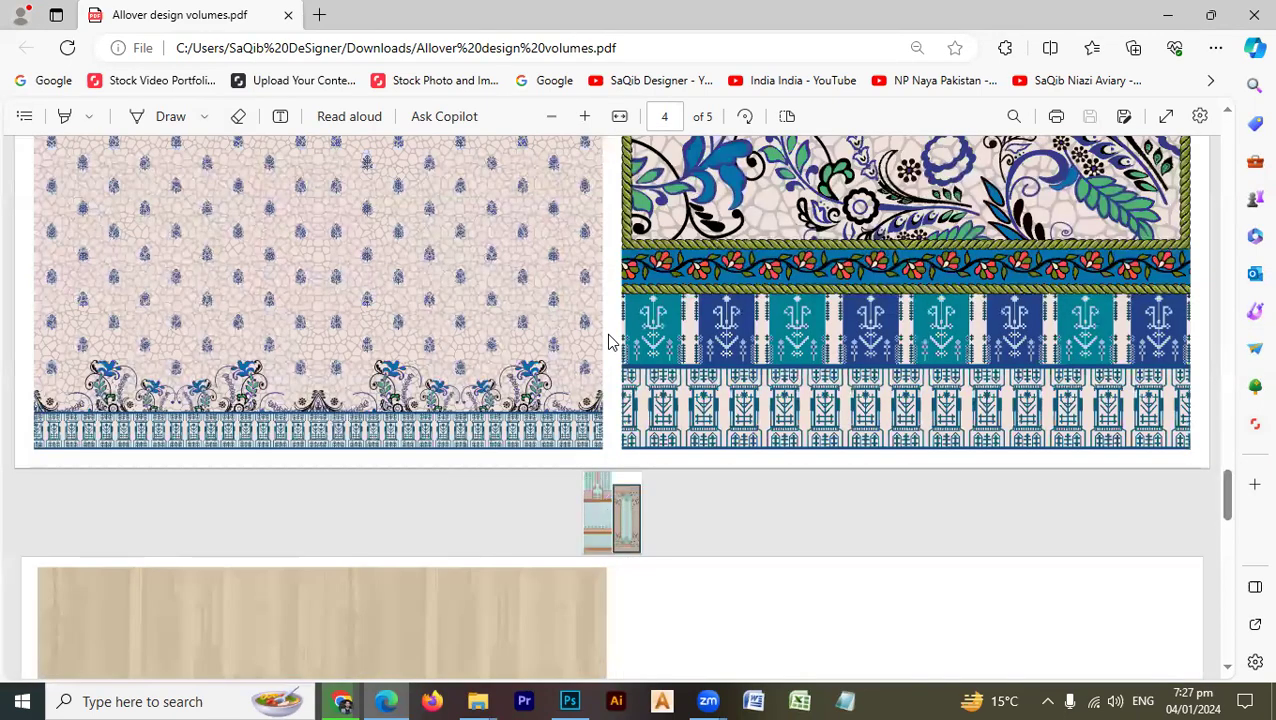
scroll(606, 300, "down", 3)
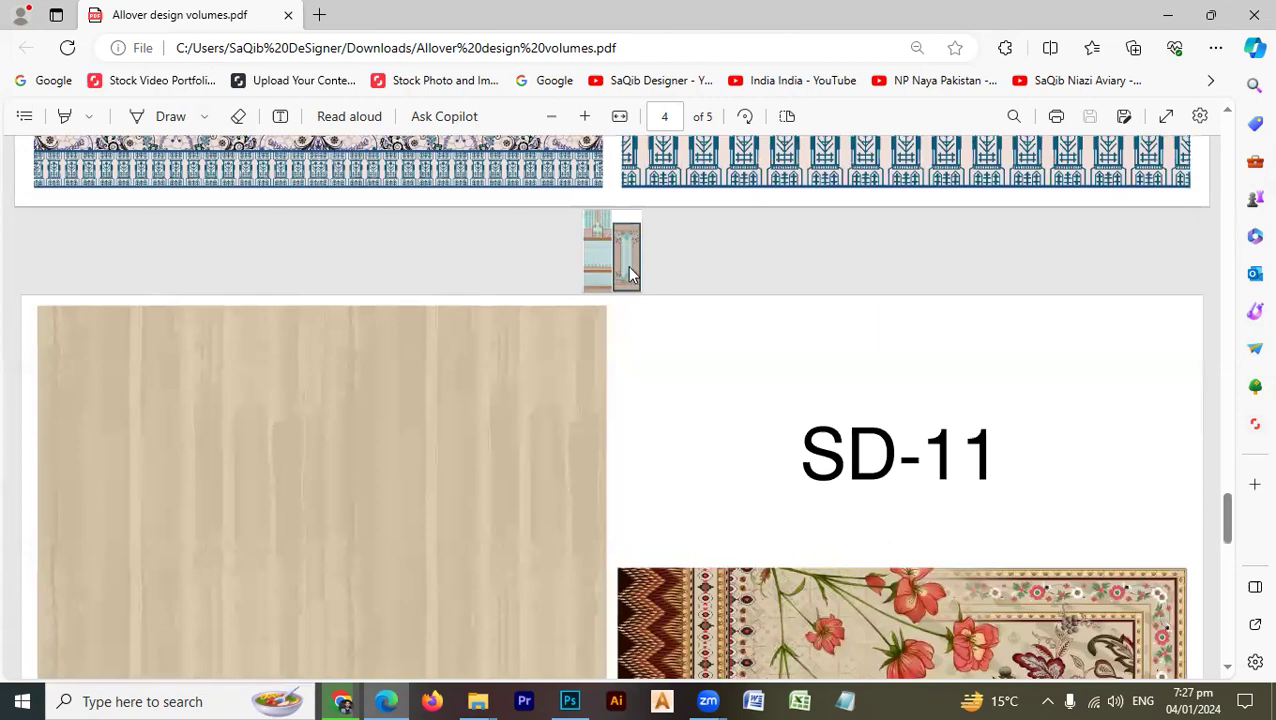
scroll(580, 285, "down", 5)
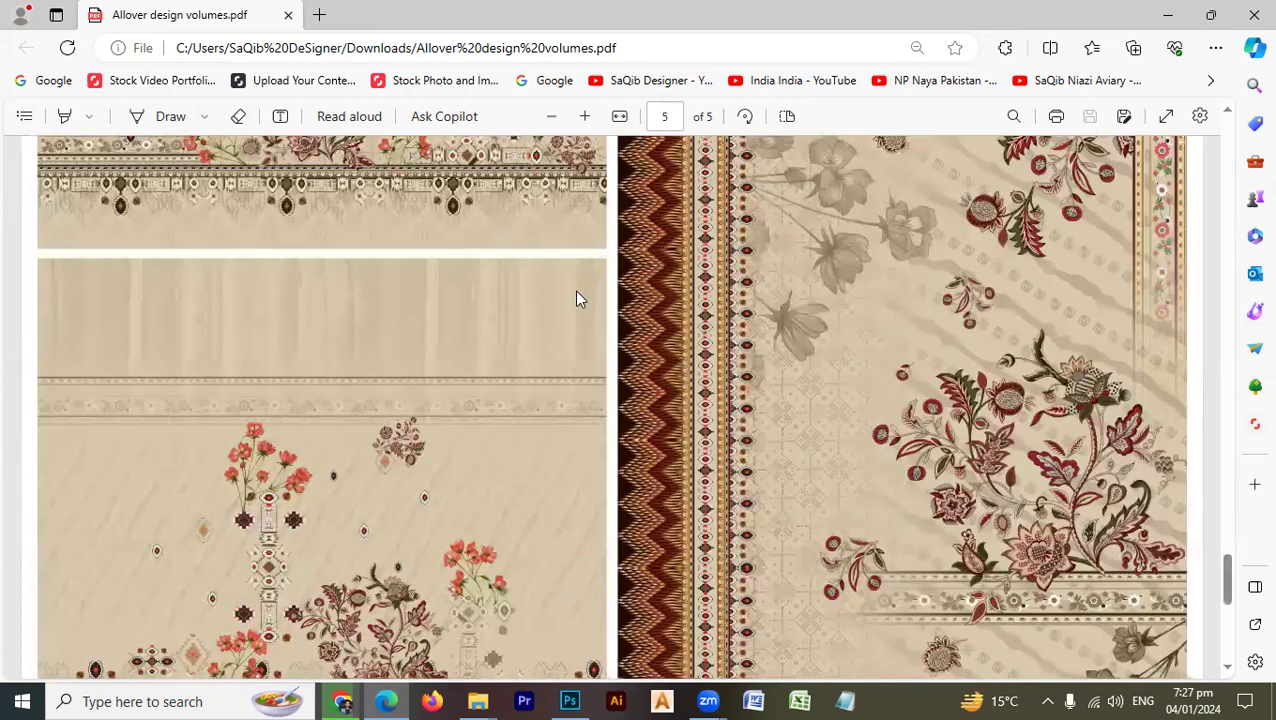
scroll(576, 298, "down", 5)
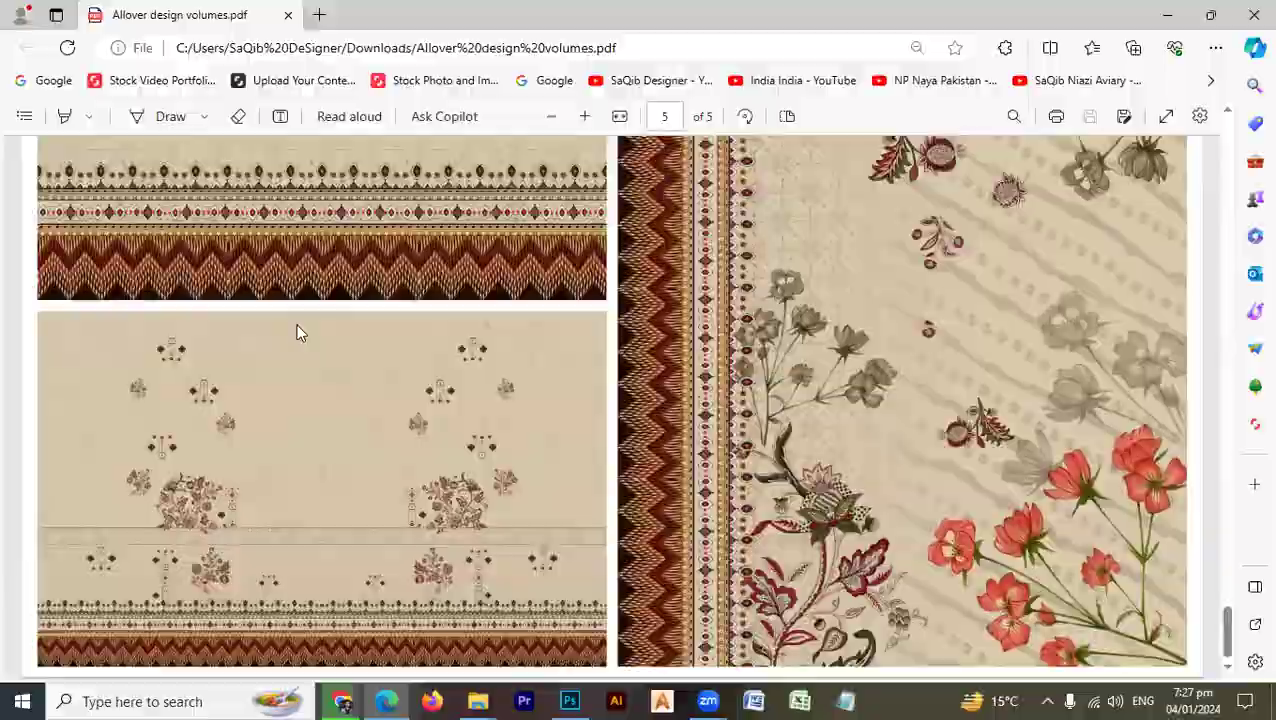
- Open the Allover design volumes PDF from Downloads in Photoshop, importing only page 2, and switch to the Move tool
key("alt+Tab")
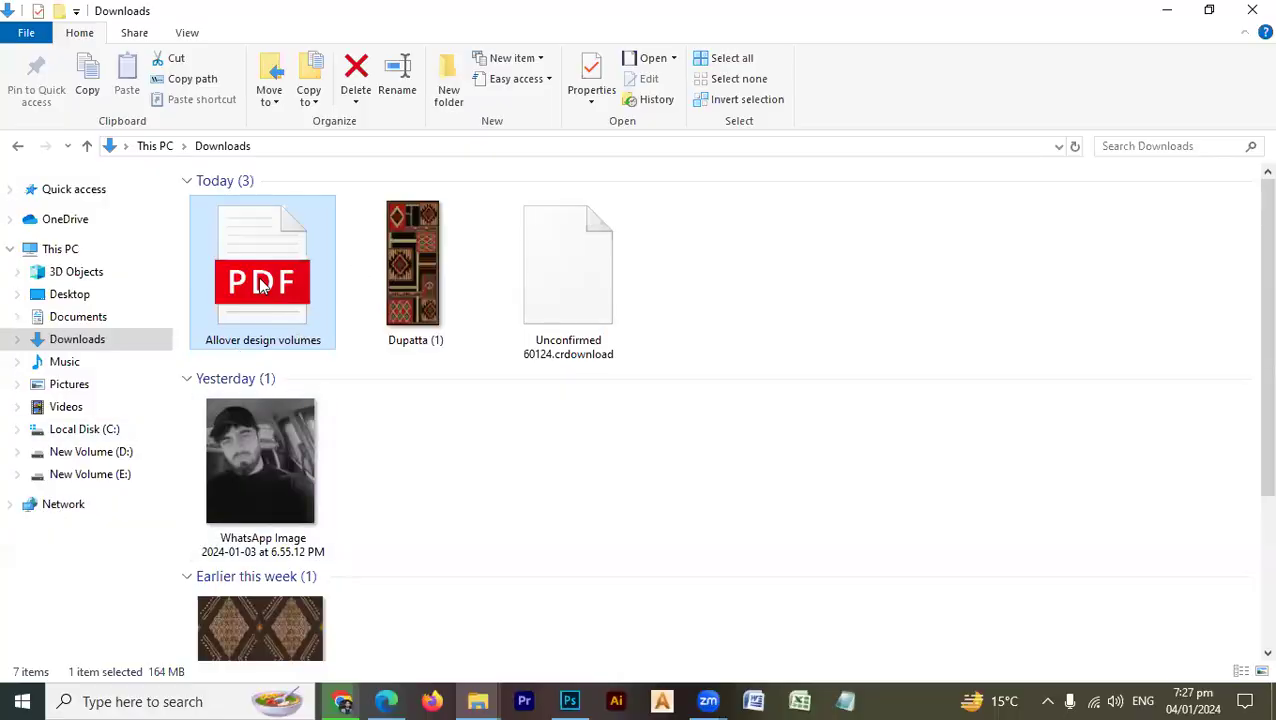
left_click_drag(275, 284, 760, 346)
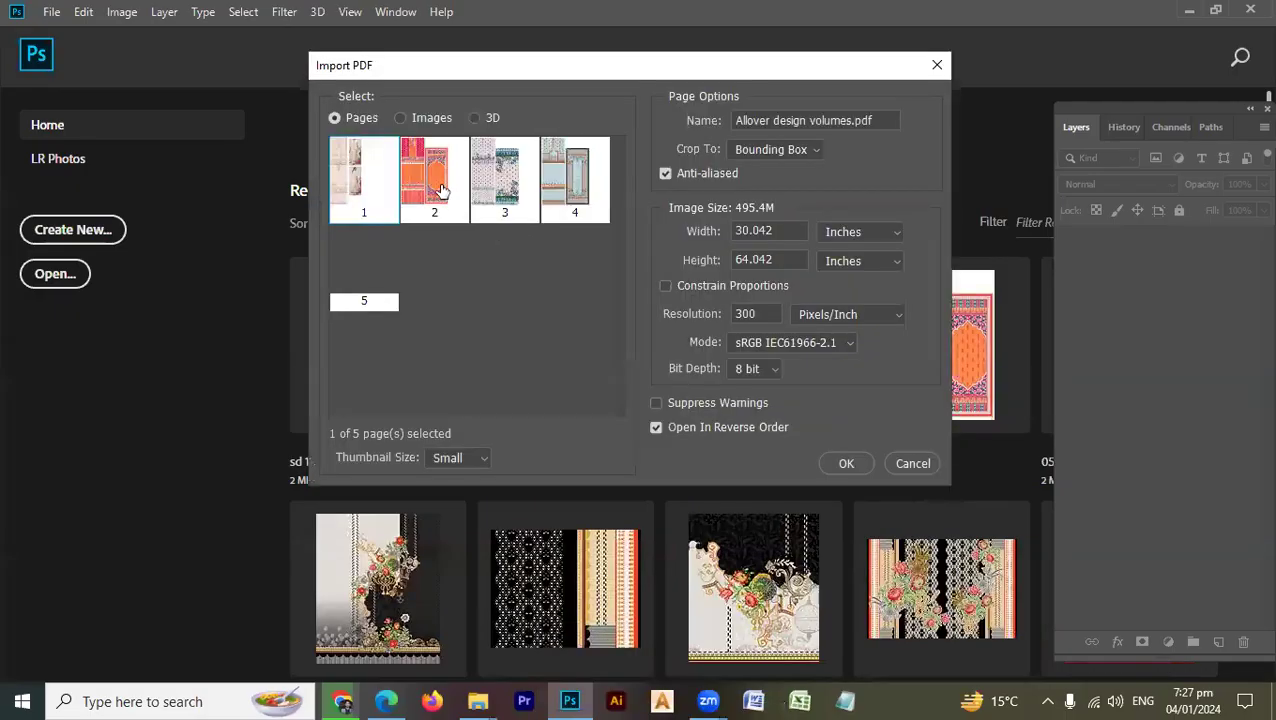
left_click(441, 194)
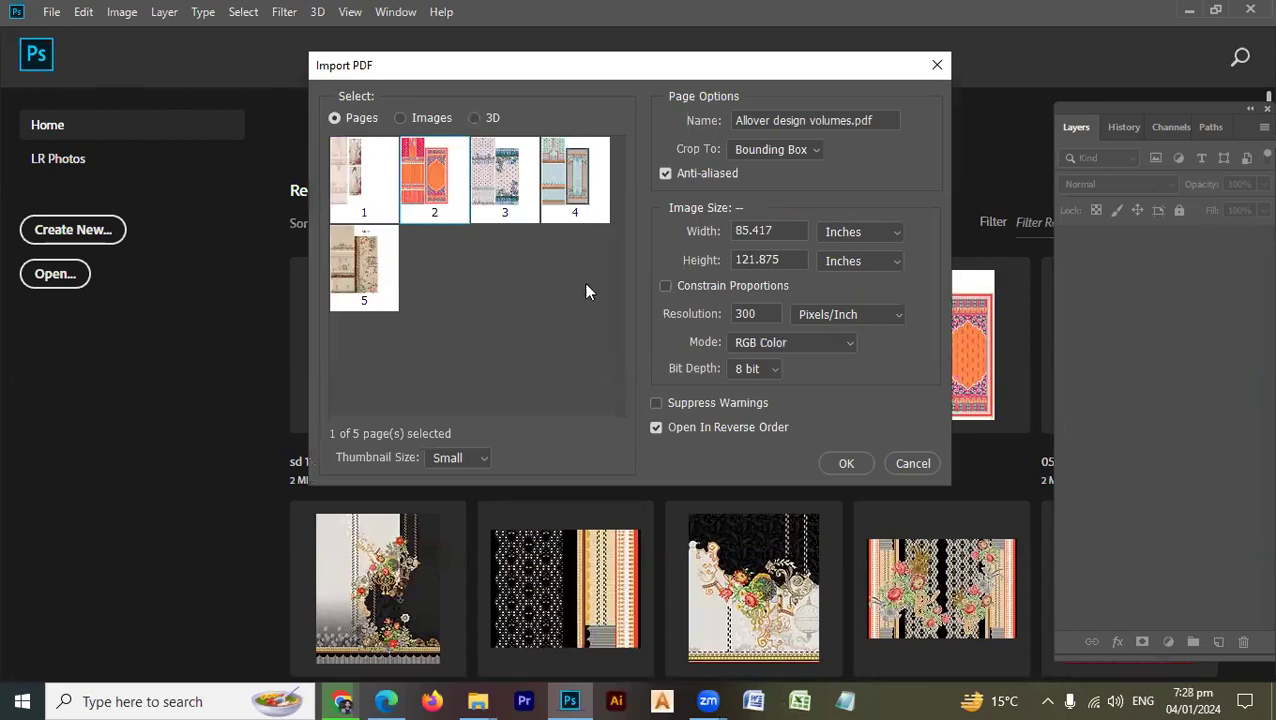
left_click(362, 188)
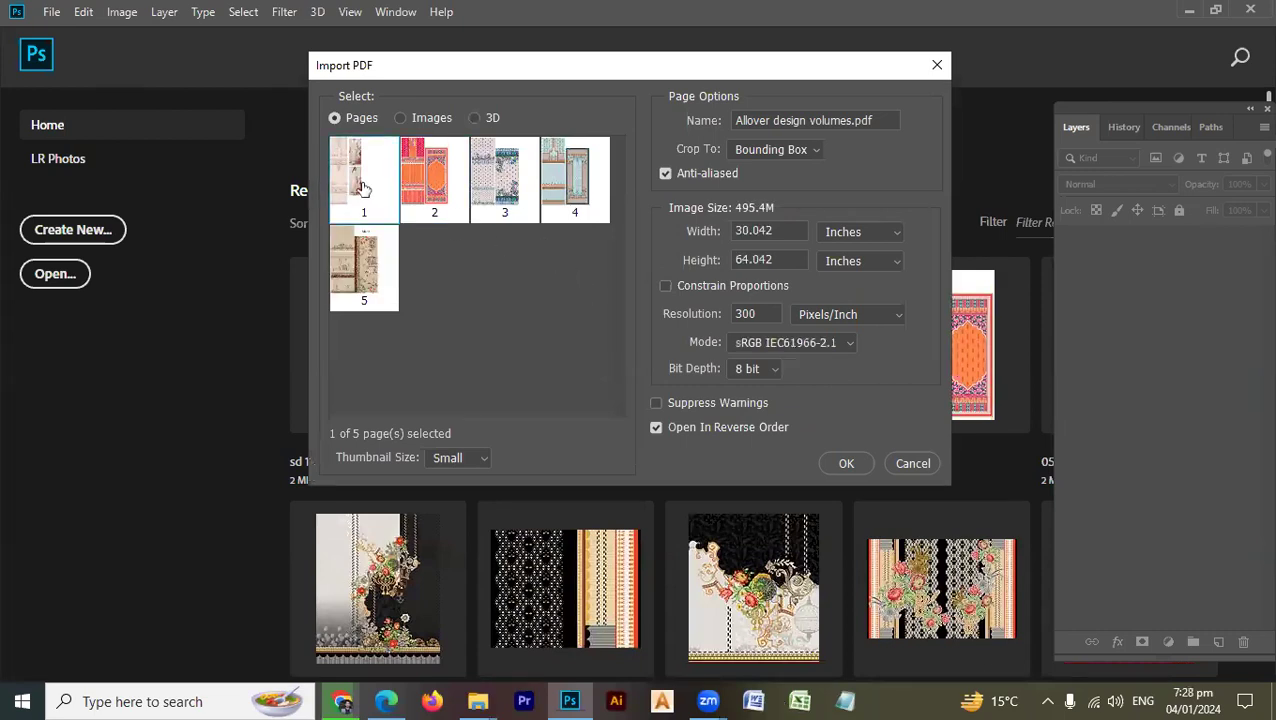
left_click(376, 270, "shift")
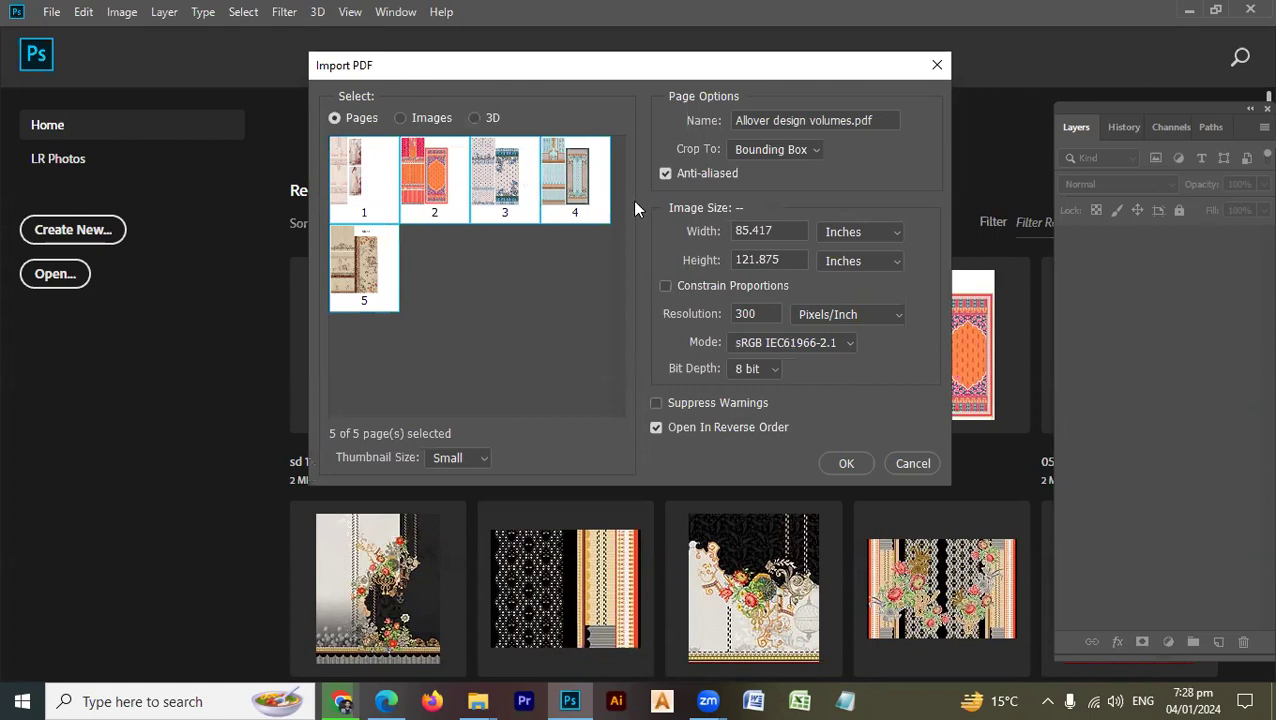
left_click(544, 250)
left_click(441, 193)
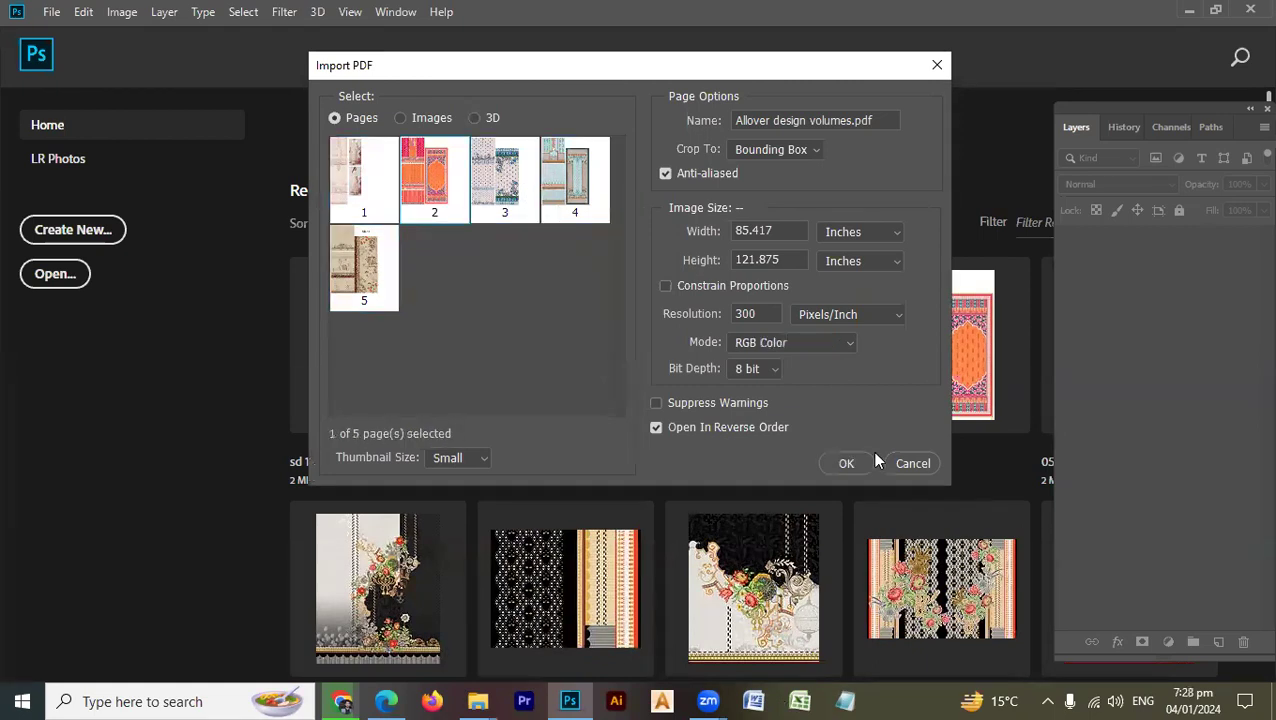
left_click(845, 463)
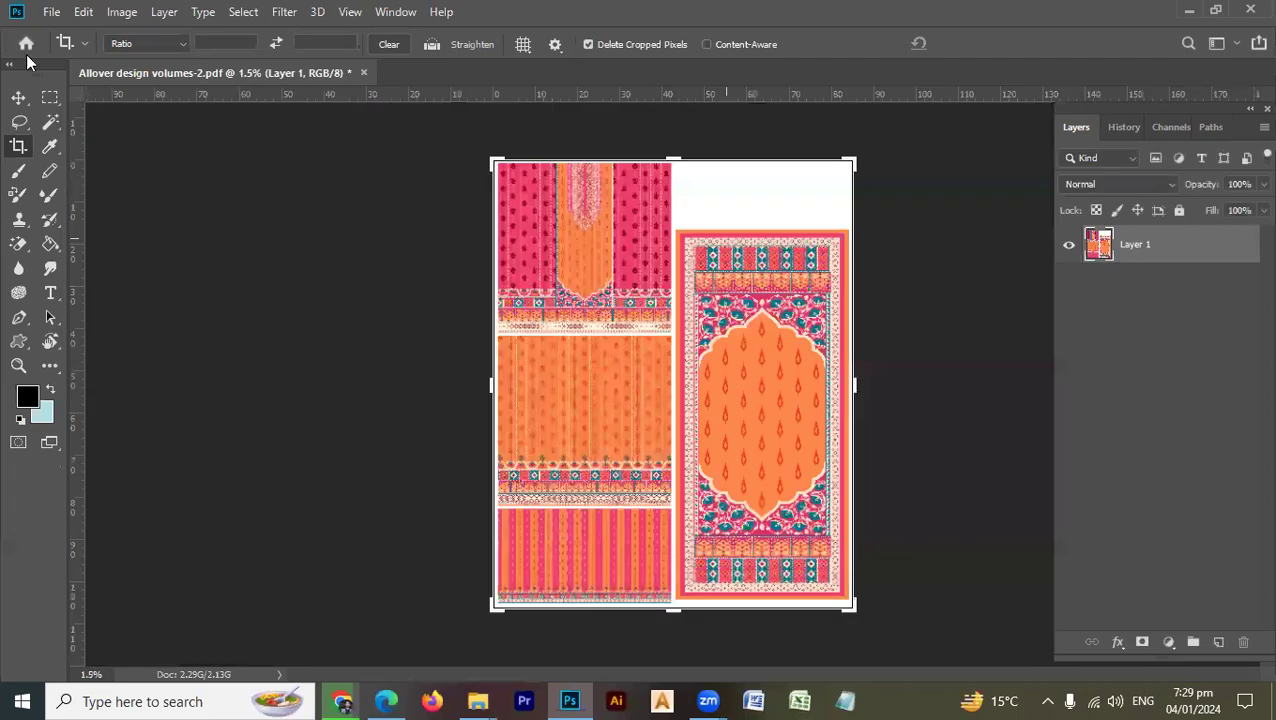
left_click(19, 97)
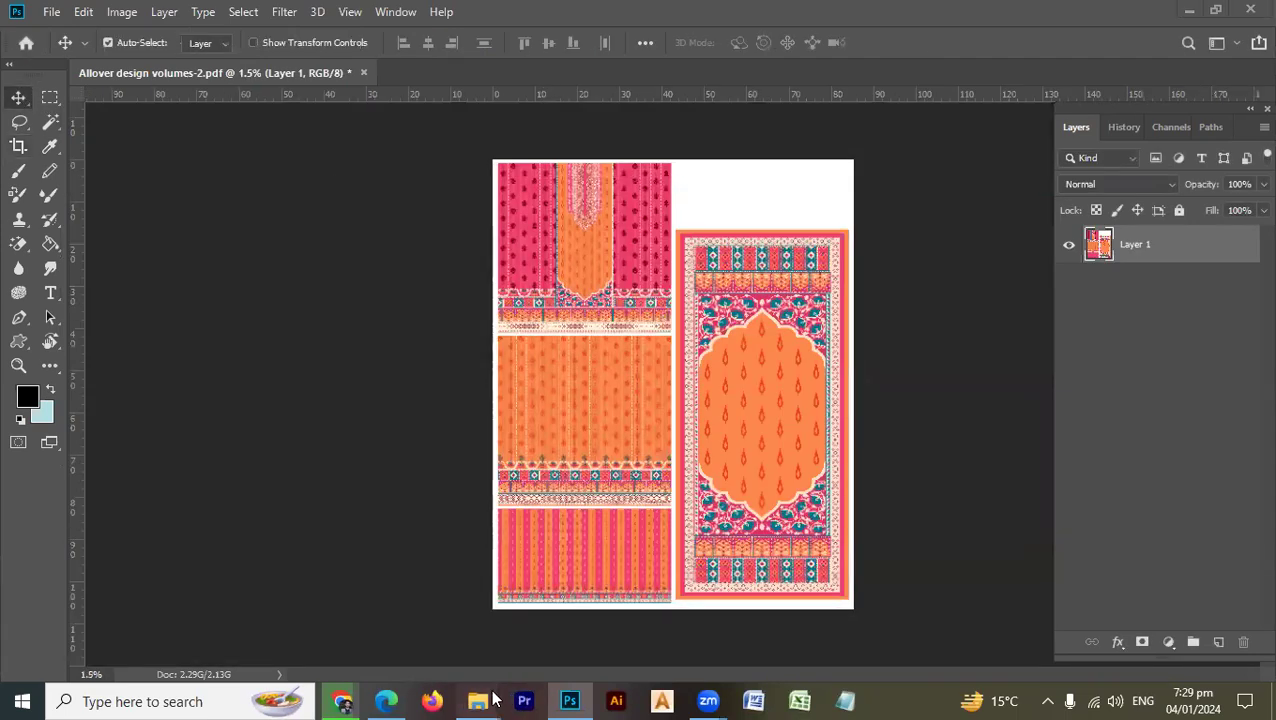
- Switch to the Downloads folder in File Explorer and delete the Dupatta (1) image
mouse_move(478, 701)
left_click(410, 650)
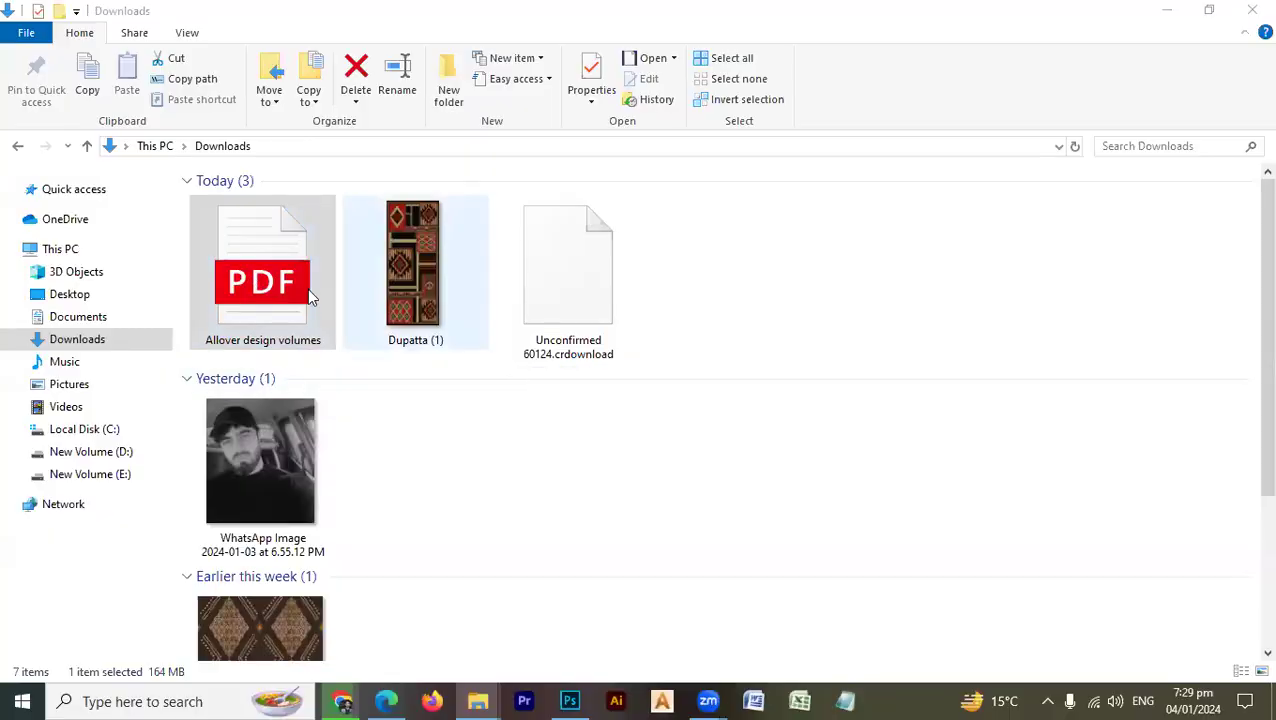
left_click(384, 305)
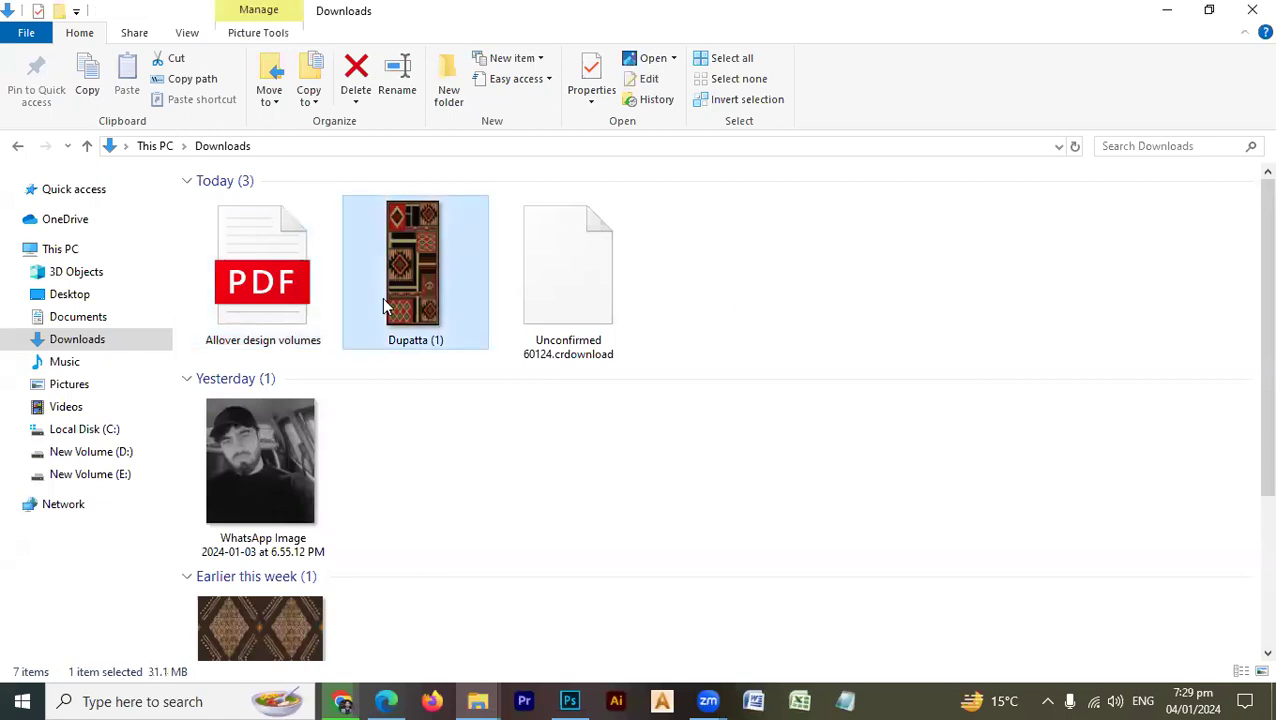
key("Delete")
- Reopen the Allover design volumes PDF from Downloads and review its pages from first to last, checking each design layout
left_click(316, 300)
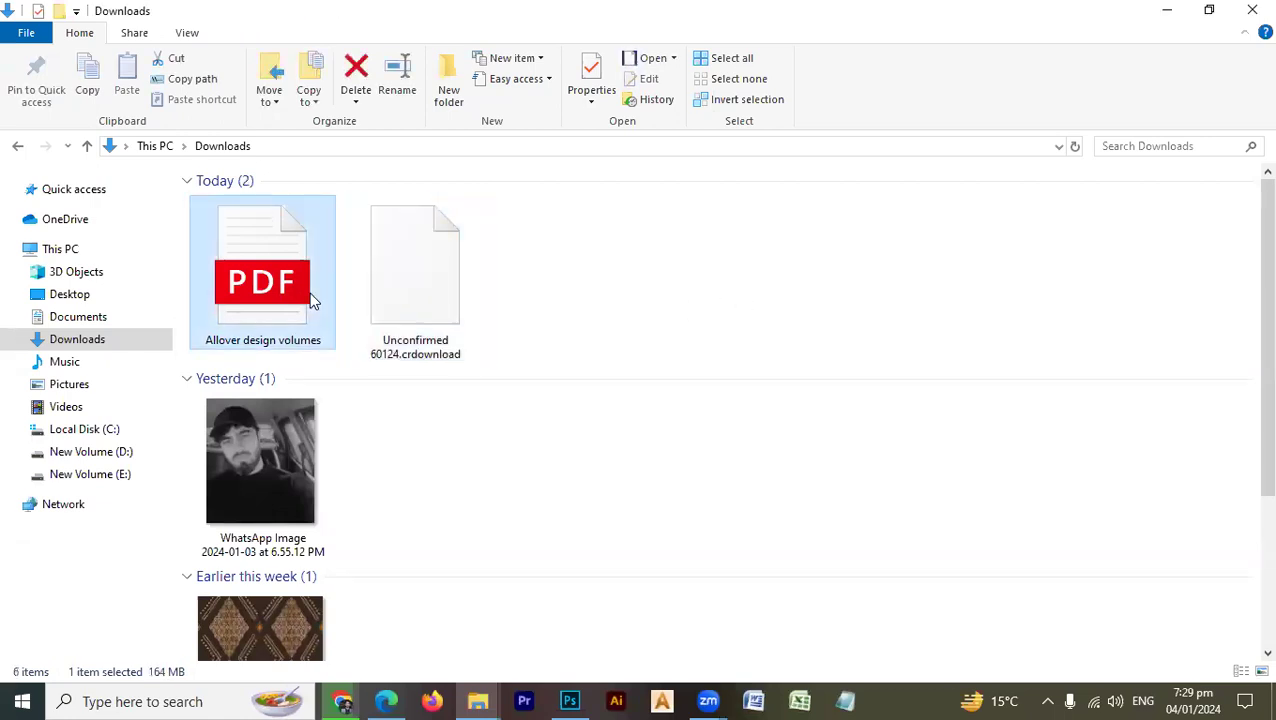
double_click(312, 298)
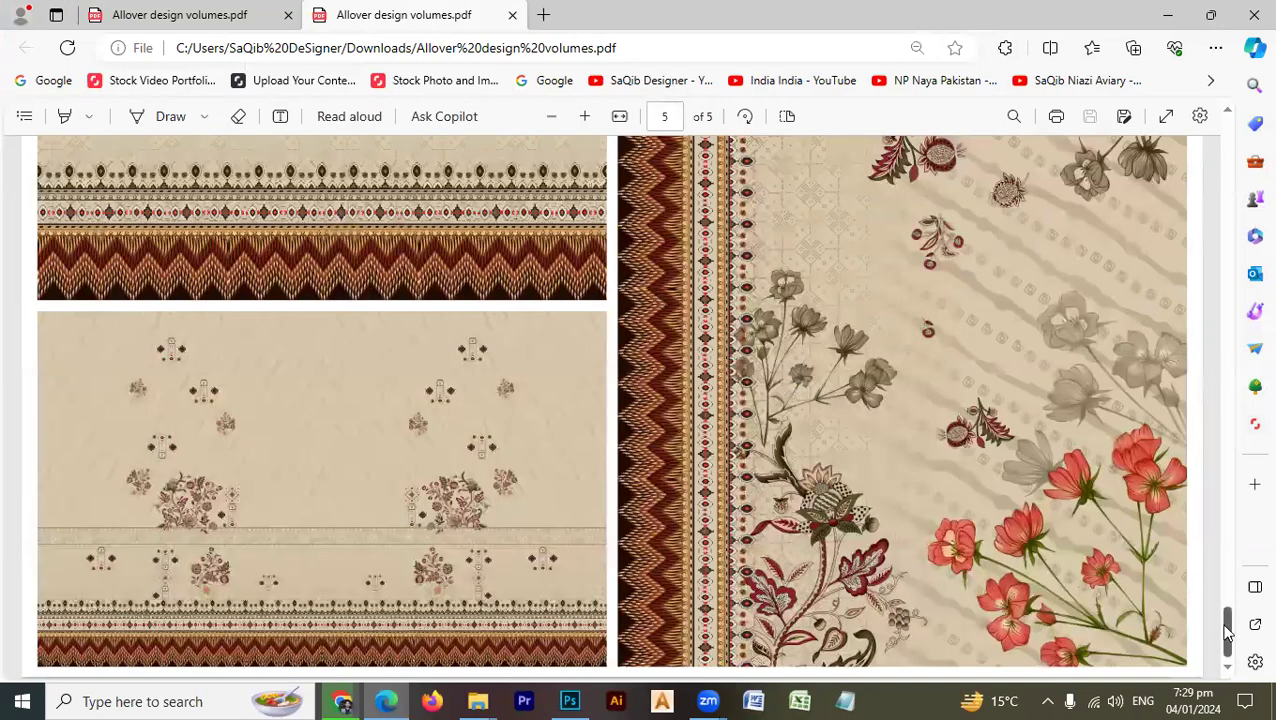
key("Home")
scroll(567, 329, "down", 5)
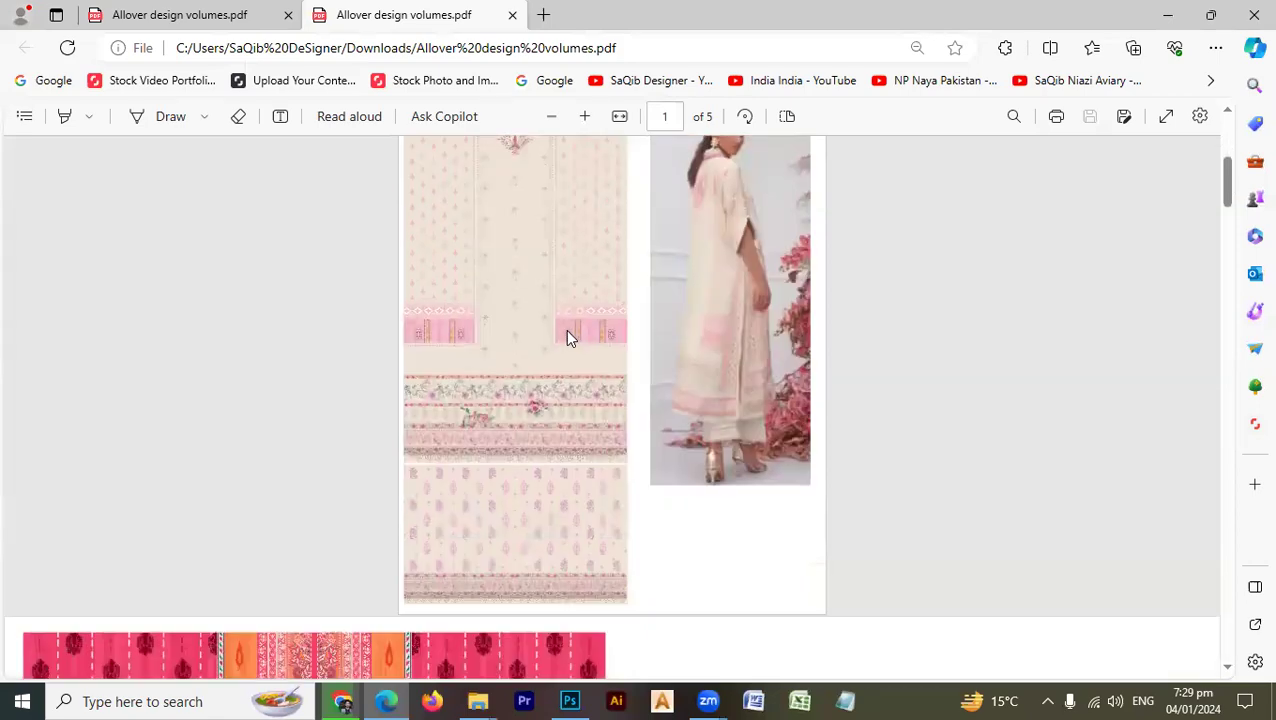
scroll(567, 337, "down", 5)
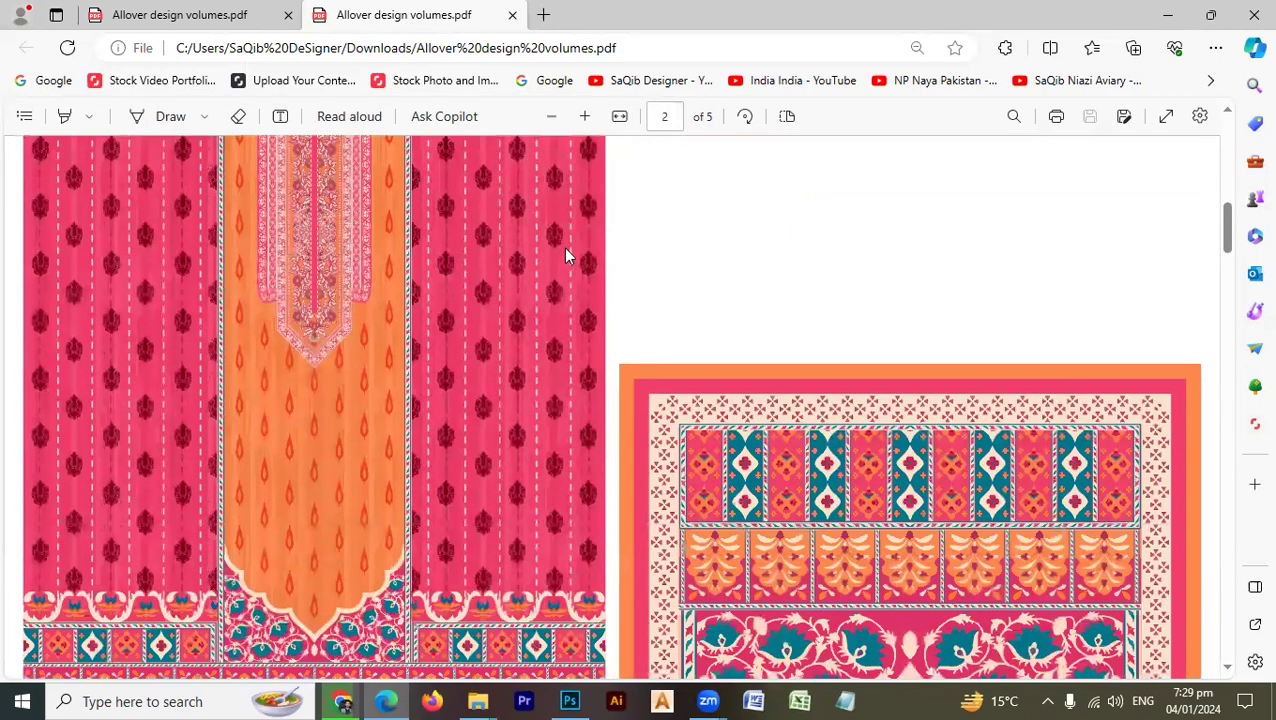
scroll(563, 247, "down", 2)
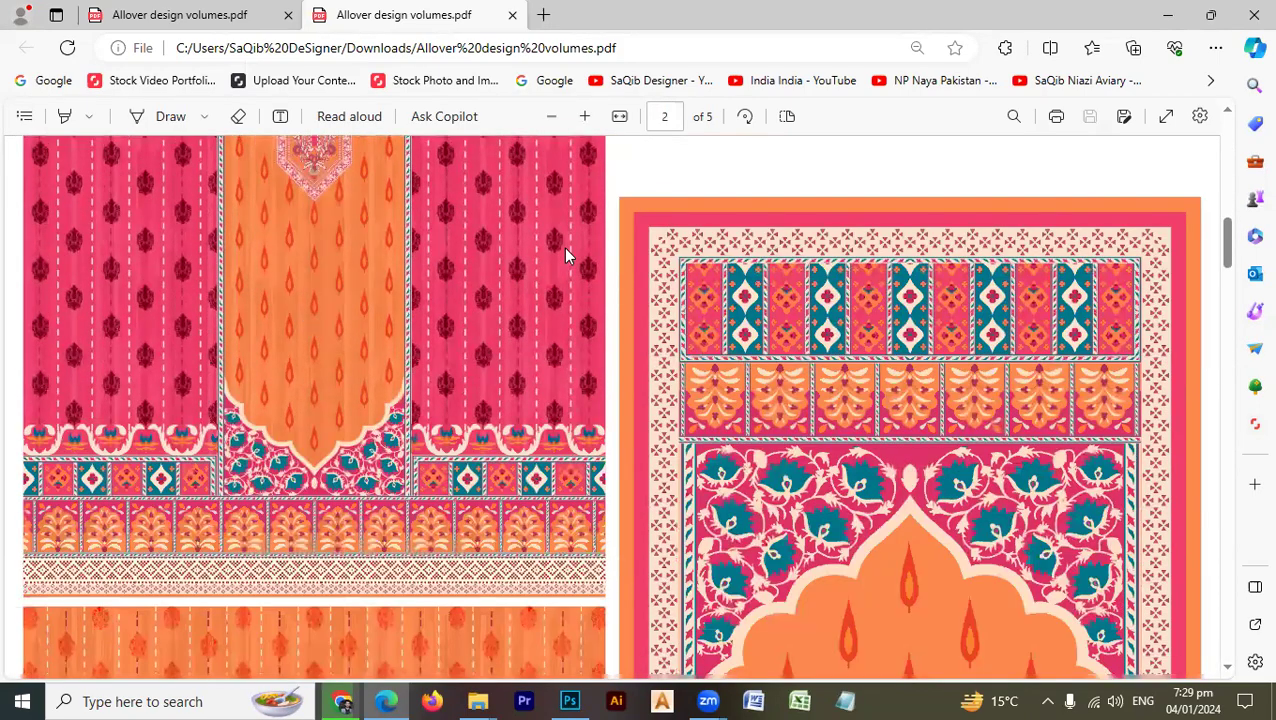
scroll(285, 299, "up", 1)
scroll(607, 344, "down", 6)
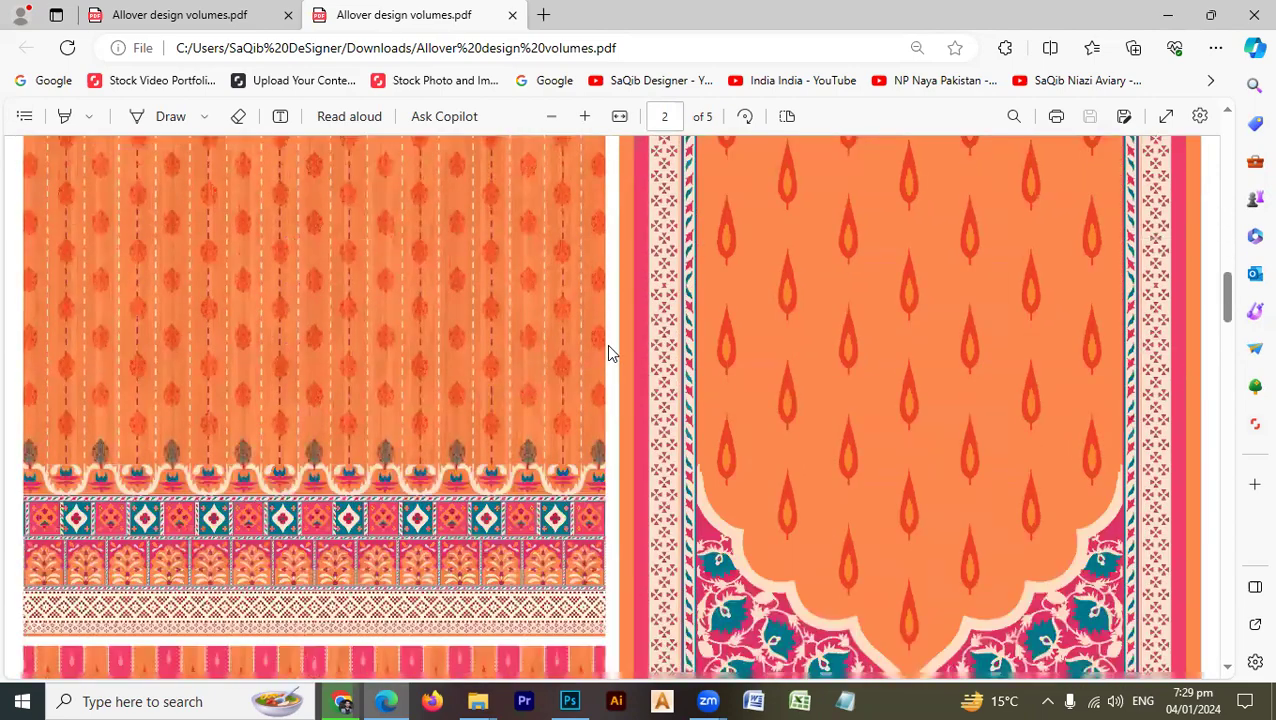
scroll(607, 352, "down", 4)
scroll(607, 352, "down", 5)
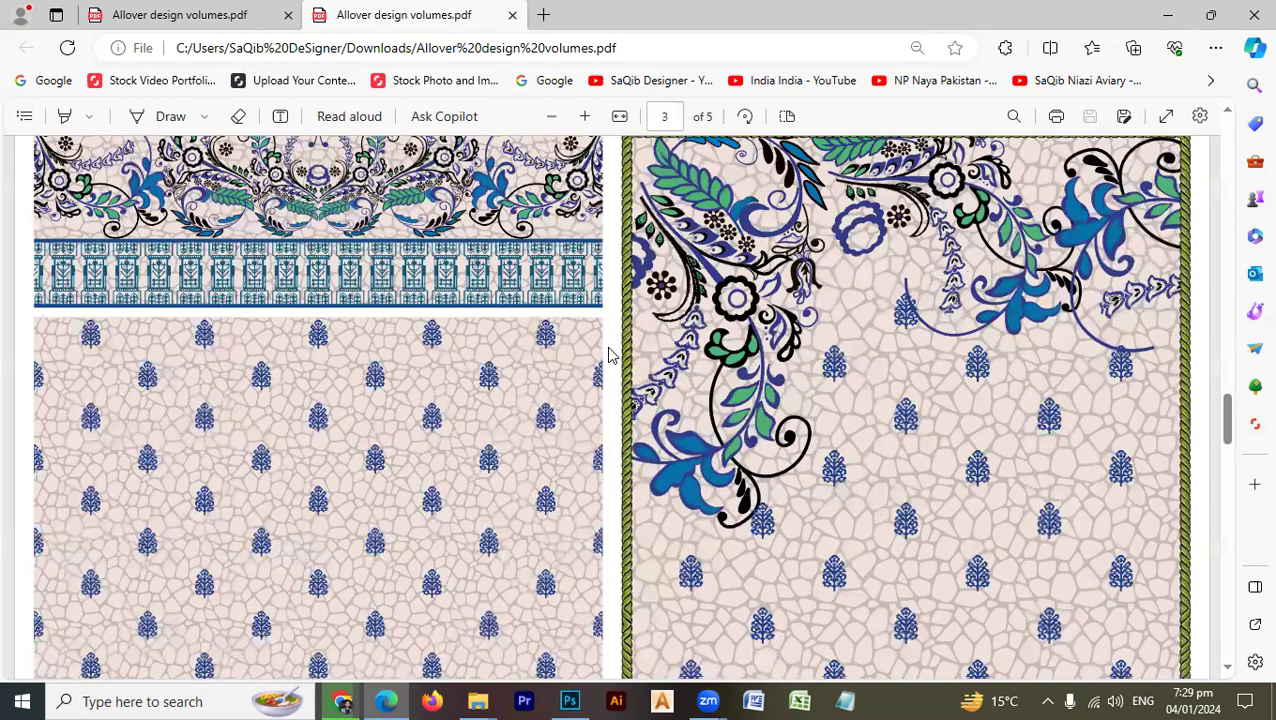
scroll(754, 352, "down", 5)
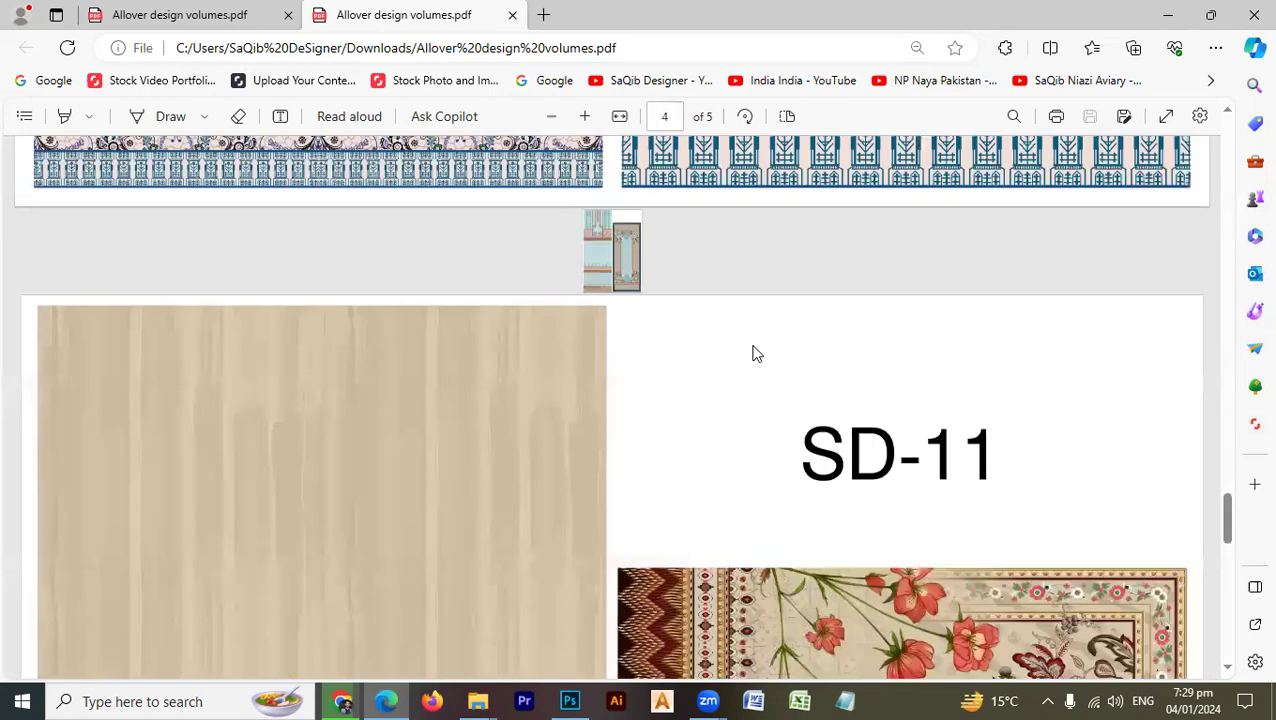
scroll(405, 276, "down", 5)
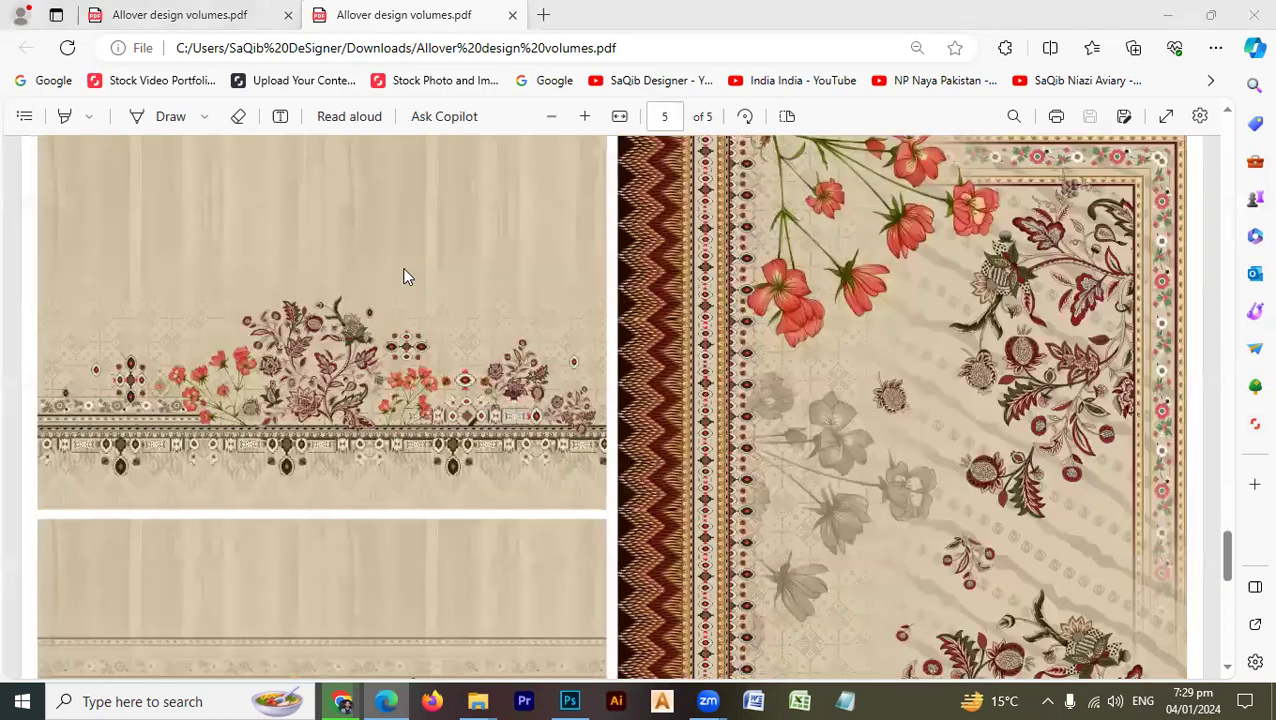
scroll(405, 276, "down", 5)
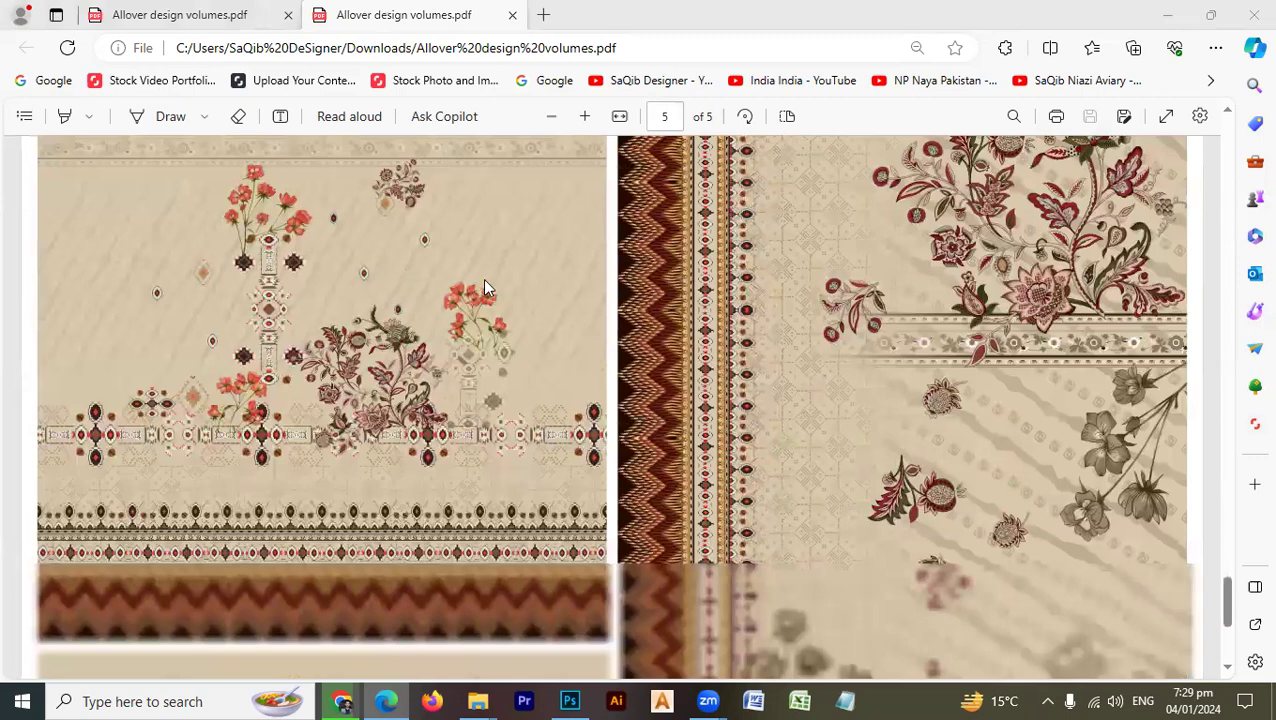
scroll(482, 280, "down", 3)
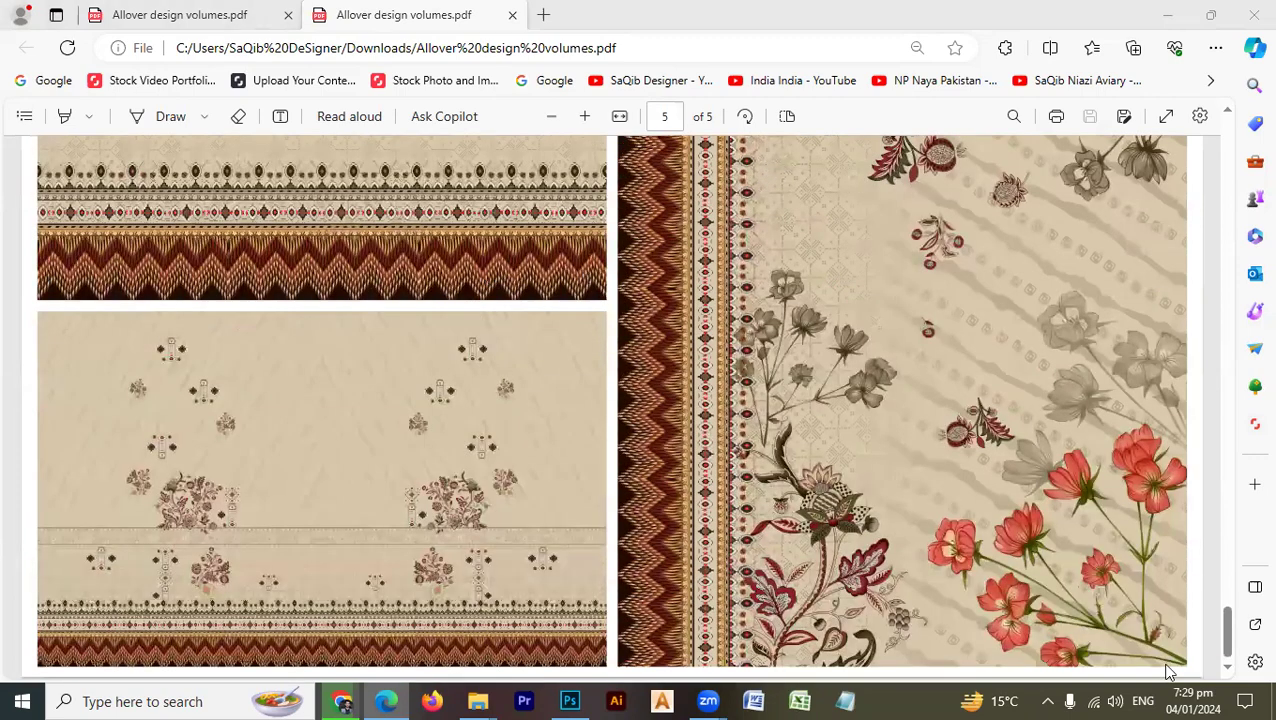
scroll(1190, 315, "up", 1)
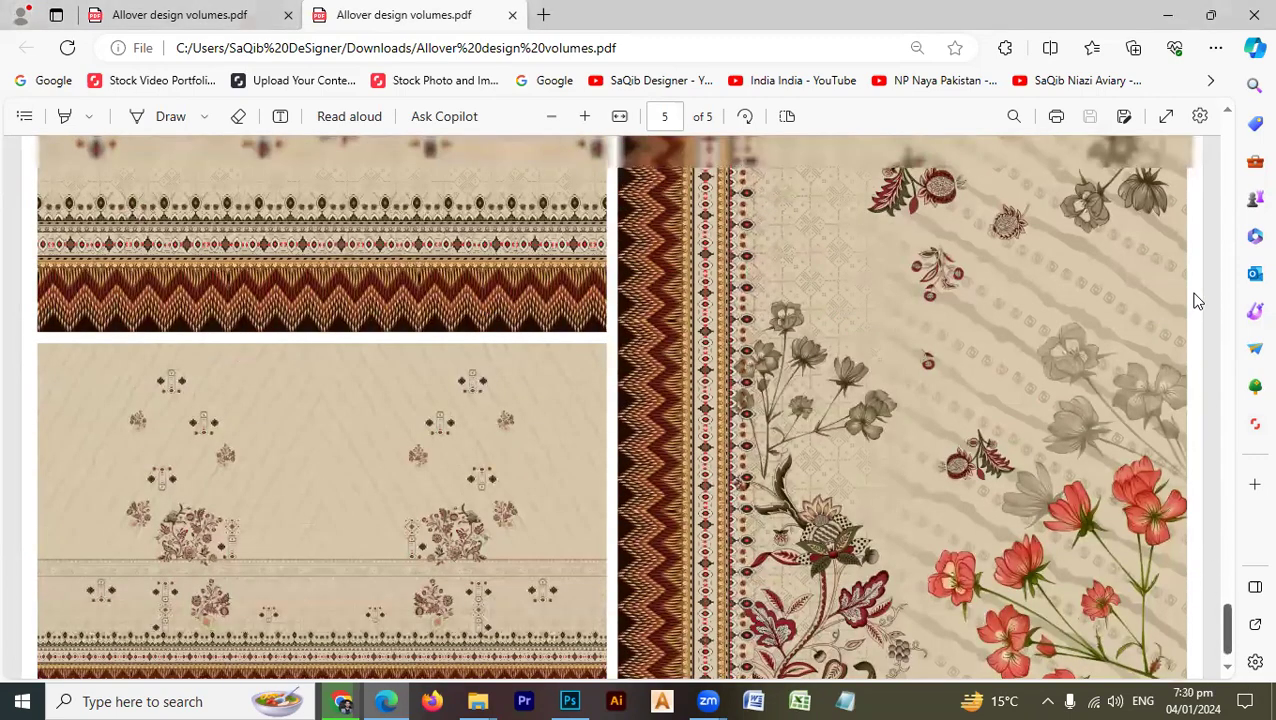
scroll(1195, 300, "up", 20)
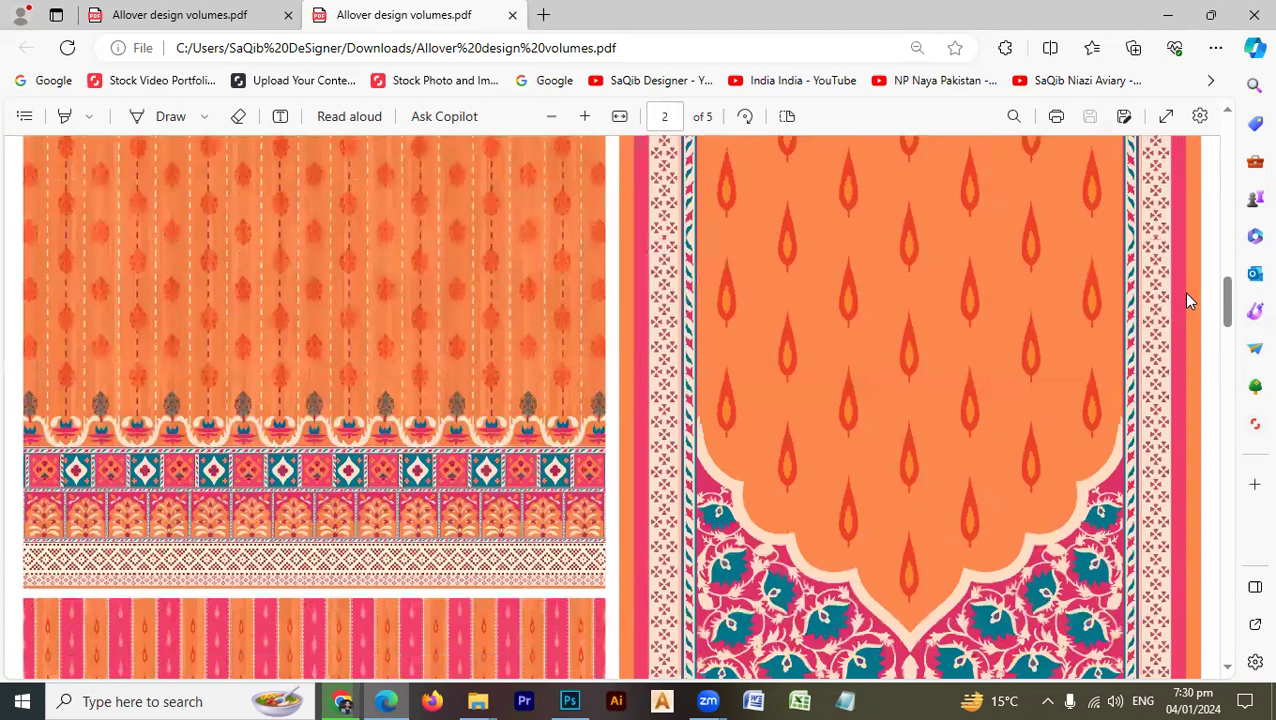